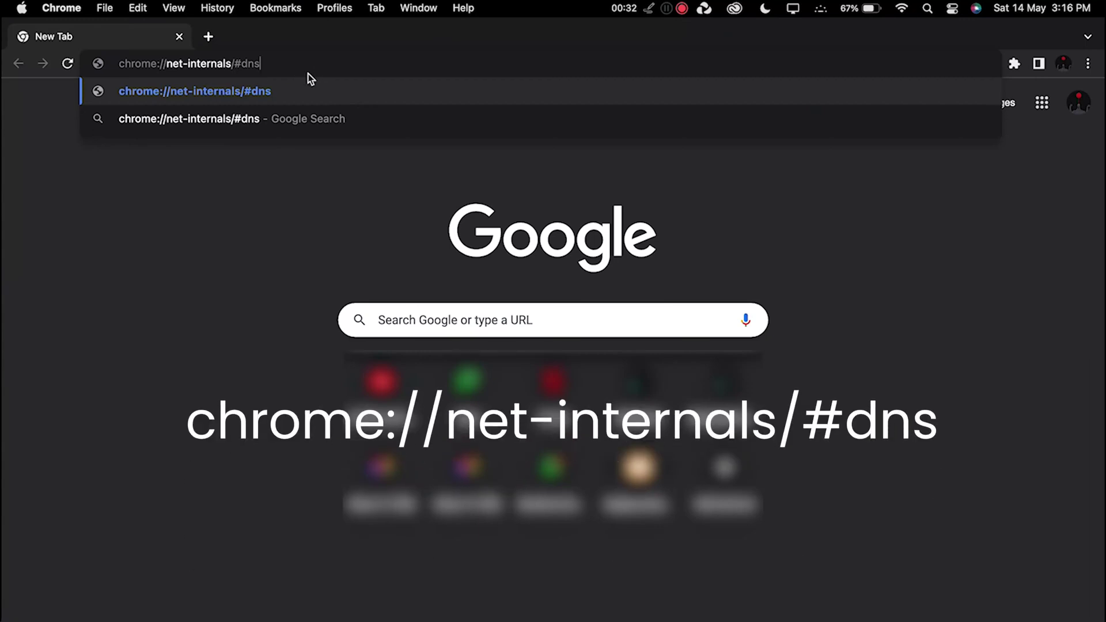
Load chrome://net-internals/#dns and clear Chrome's host cache
{"action": "key", "text": "Return"}
{"action": "left_click", "coordinate": [303, 119]}
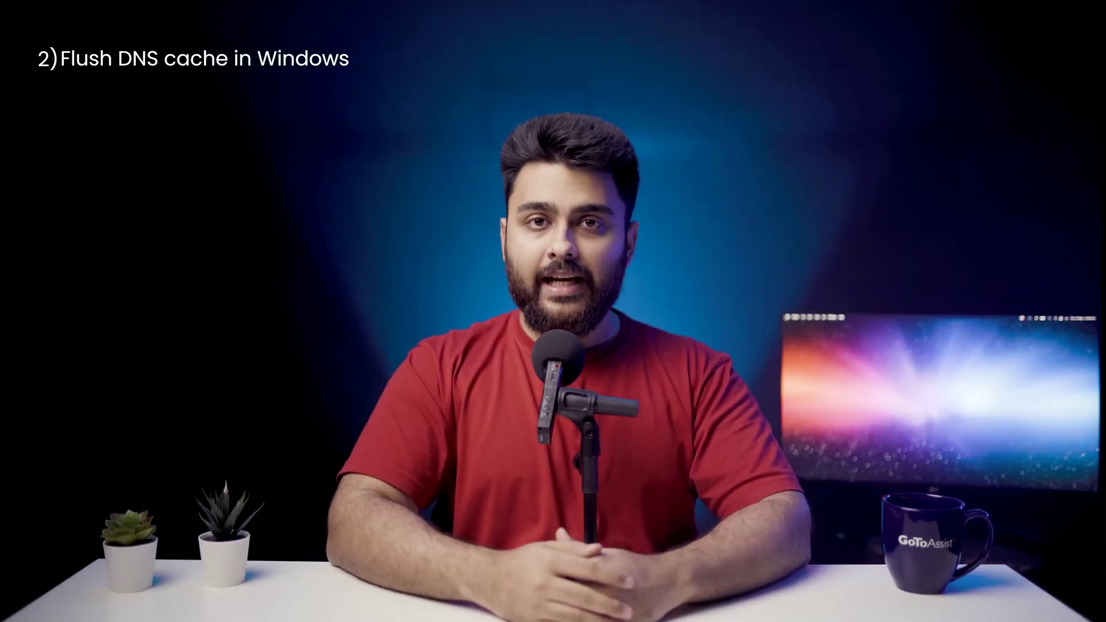
Search for cmd and run Command Prompt as administrator
{"action": "left_click", "coordinate": [131, 610]}
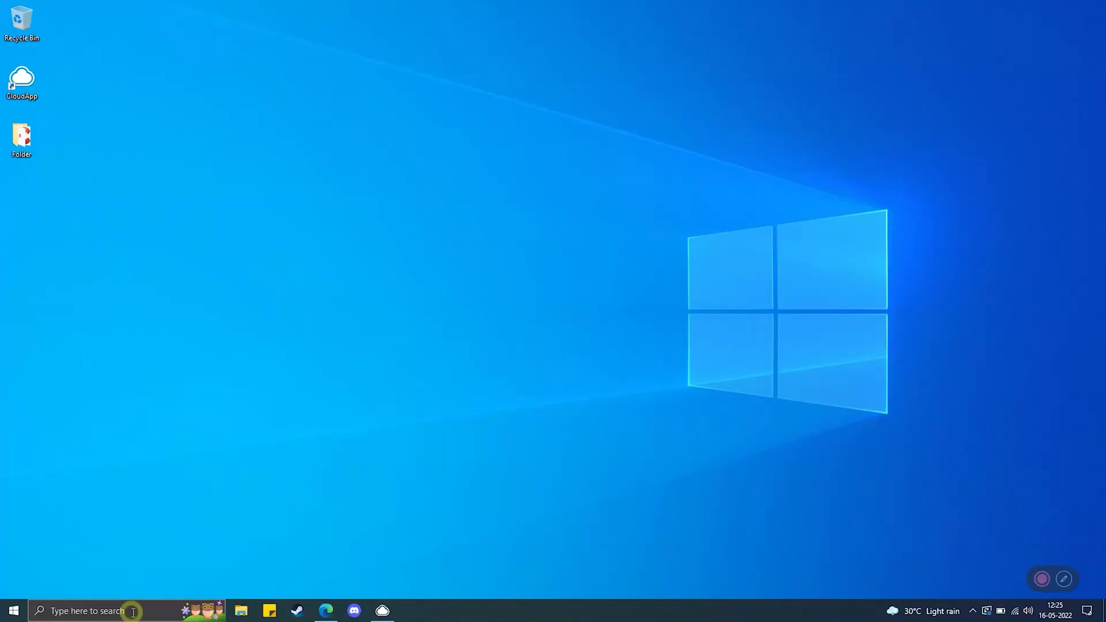
{"action": "type", "text": "cmd"}
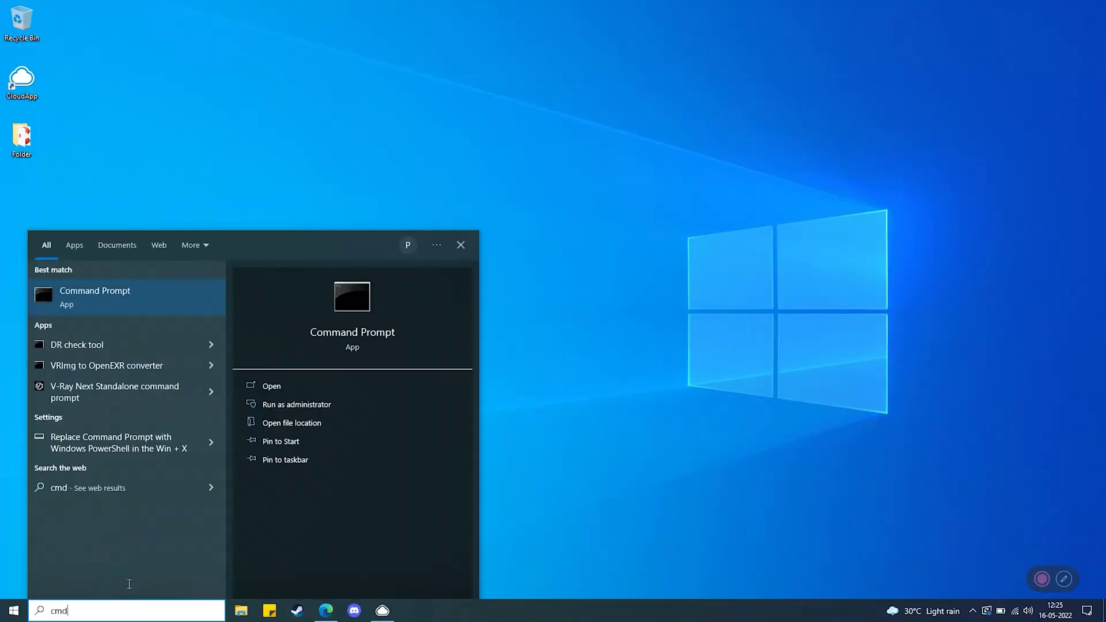
{"action": "right_click", "coordinate": [124, 295]}
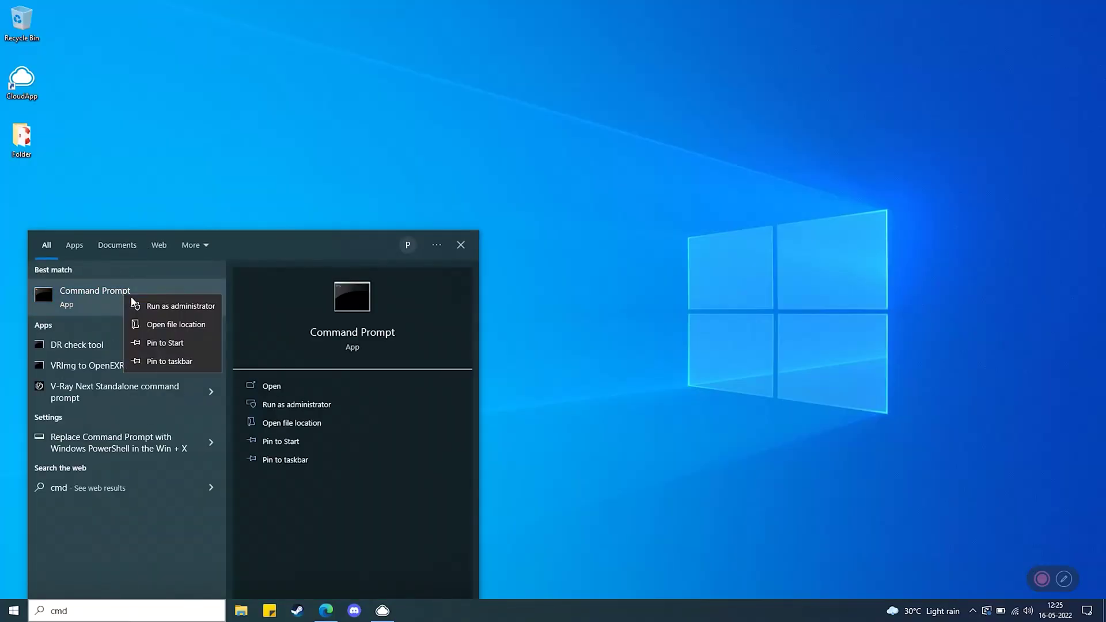
{"action": "left_click", "coordinate": [139, 306]}
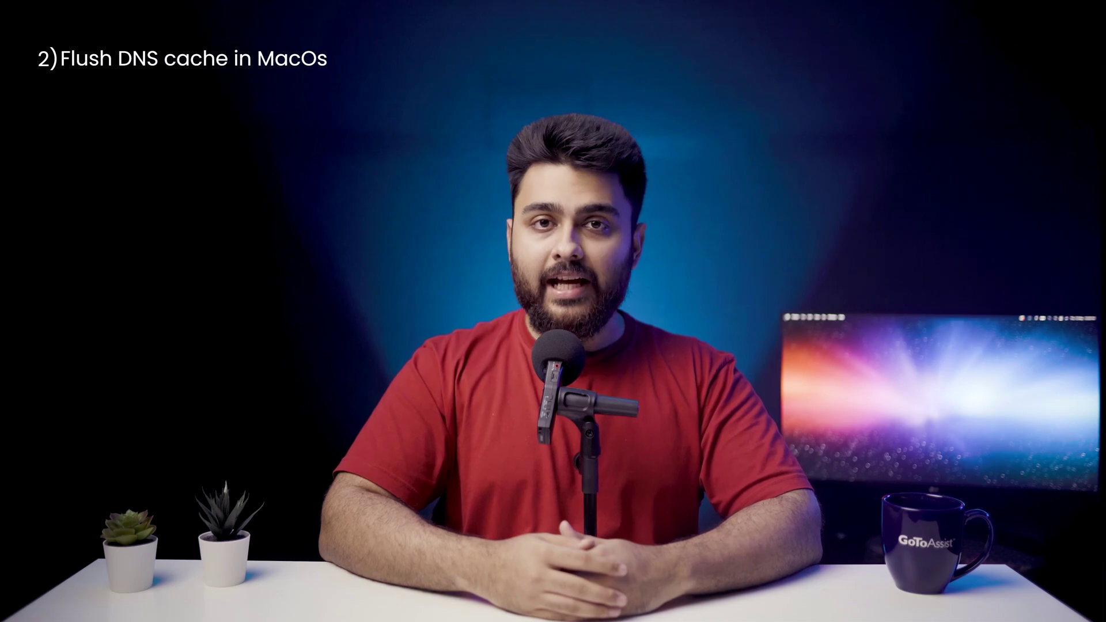
Open Terminal via Spotlight and run sudo dscacheutil -flushcache, authorising with the account password
{"action": "key", "text": "super+space"}
{"action": "type", "text": "te"}
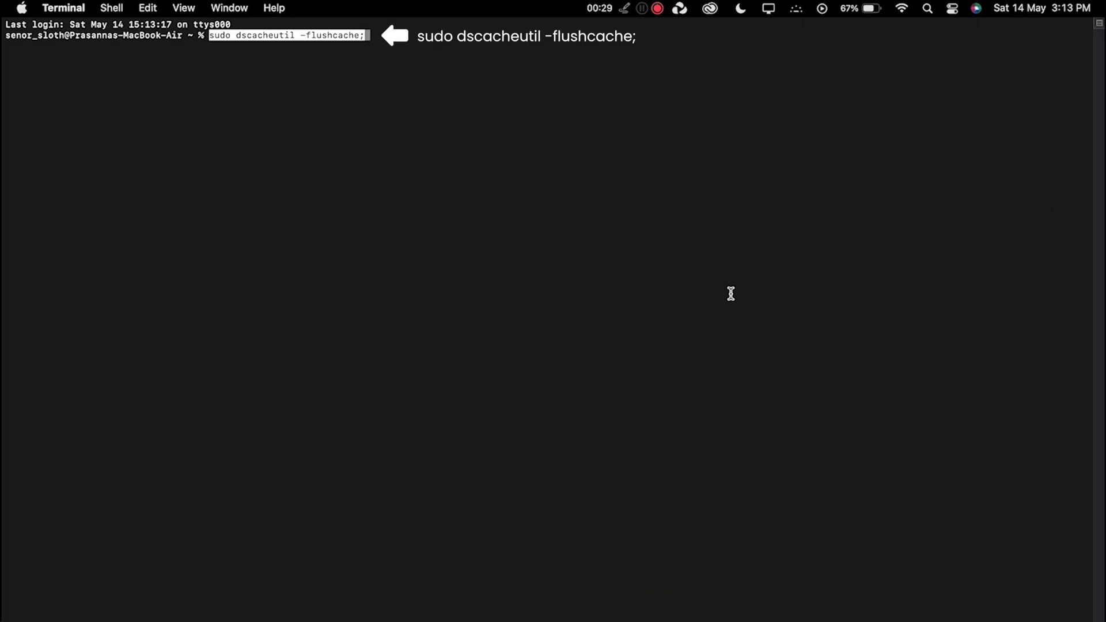
{"action": "key", "text": "Return"}
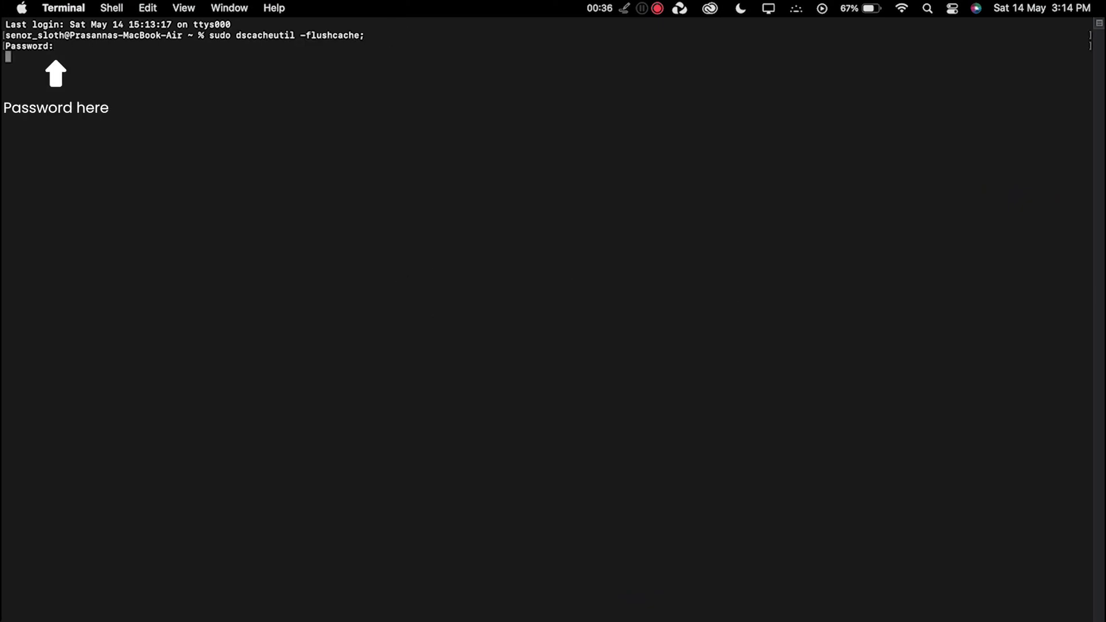
{"action": "key", "text": "Return"}
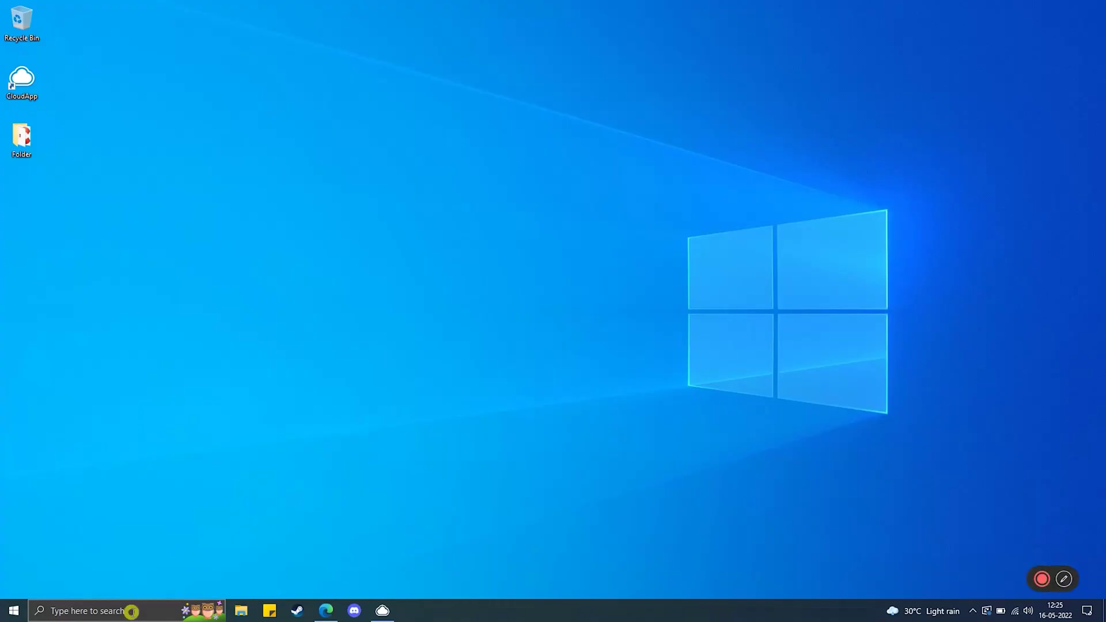
Search for cmd and launch Command Prompt with administrator rights
{"action": "left_click", "coordinate": [133, 609]}
{"action": "type", "text": "cmd"}
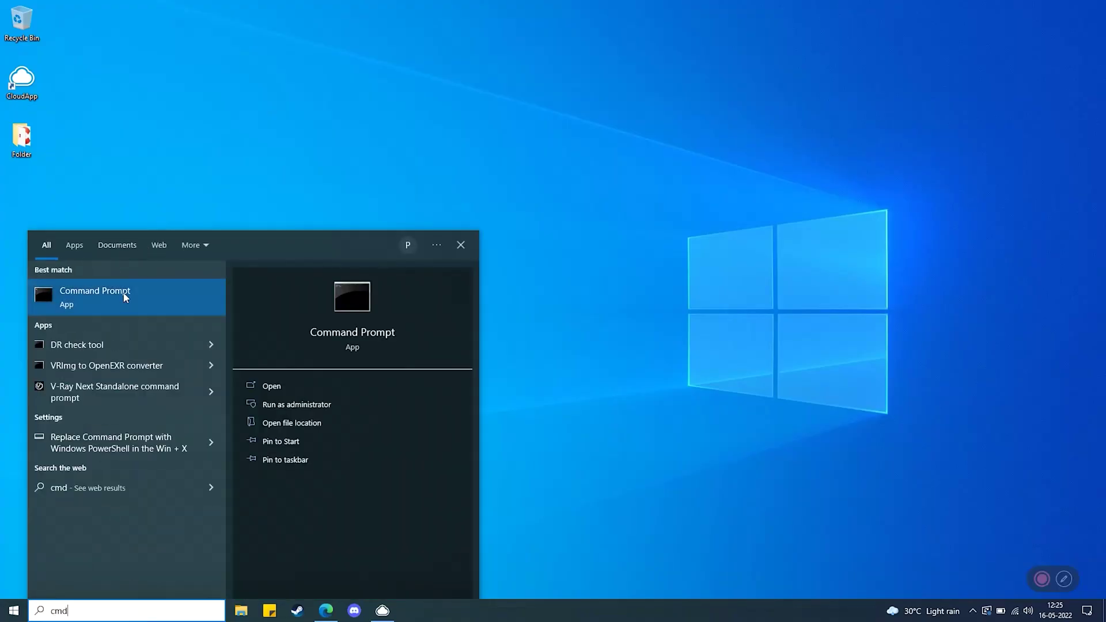
{"action": "right_click", "coordinate": [125, 298]}
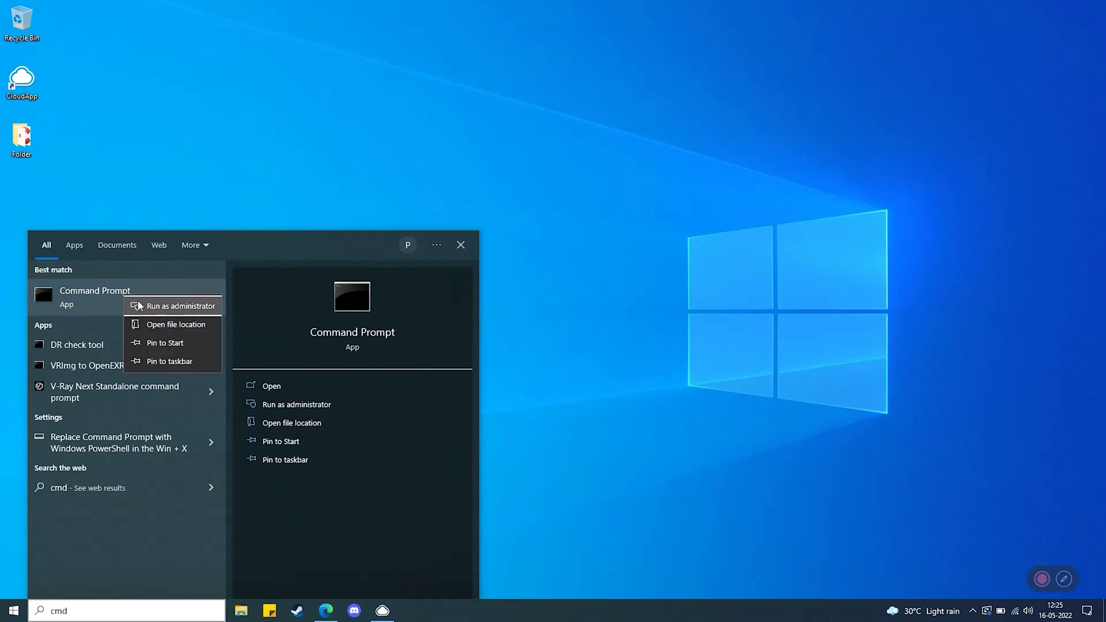
{"action": "left_click", "coordinate": [140, 306]}
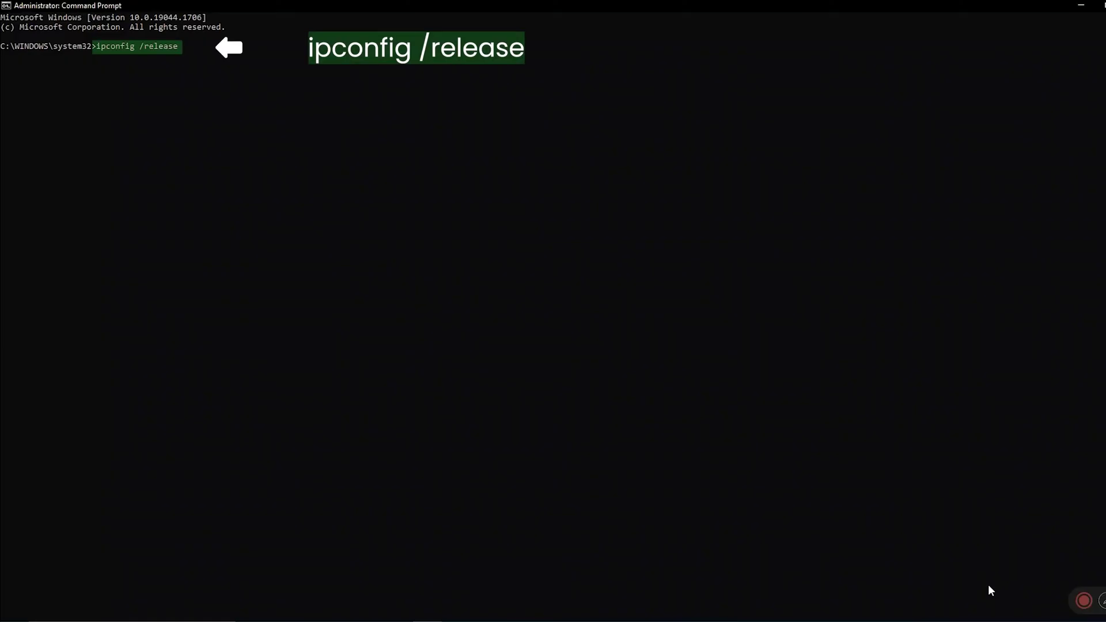
Run ipconfig /release, ipconfig /renew and netsh winsock reset
{"action": "key", "text": "Return"}
{"action": "type", "text": "ipconfig /renew"}
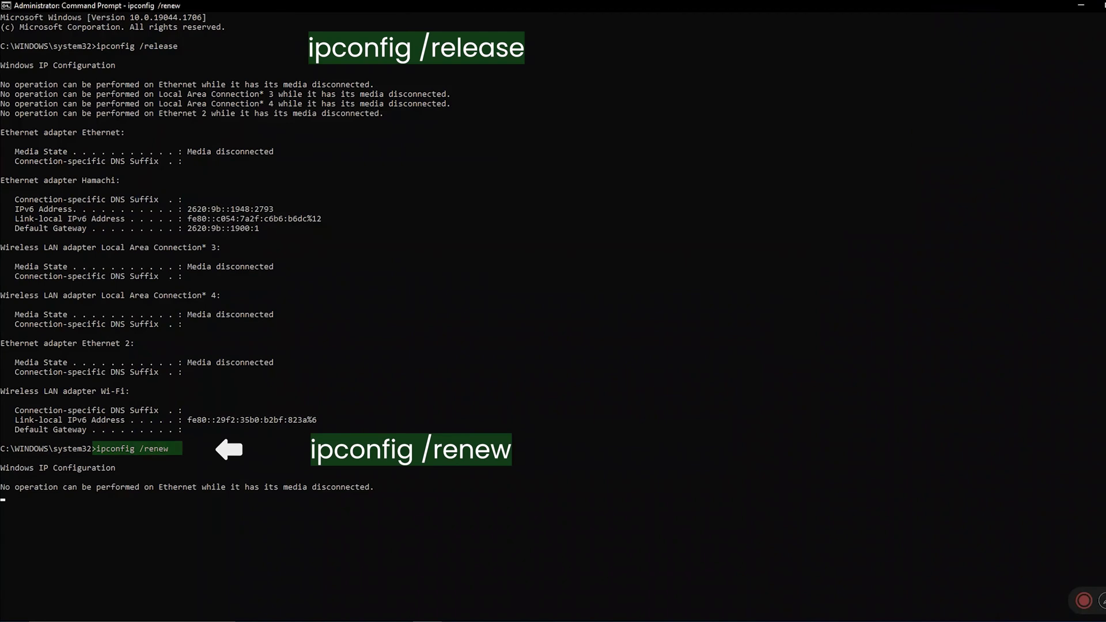
{"action": "type", "text": "netsh winsock reset"}
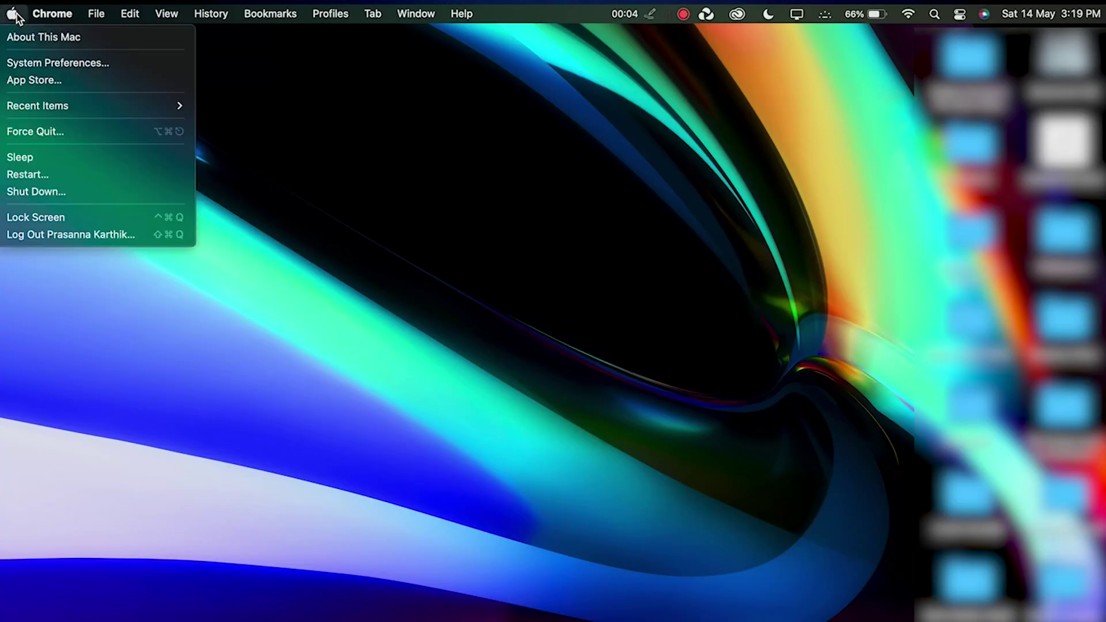
Renew the Wi-Fi DHCP lease in the advanced TCP/IP network settings and confirm with OK
{"action": "left_click", "coordinate": [32, 64]}
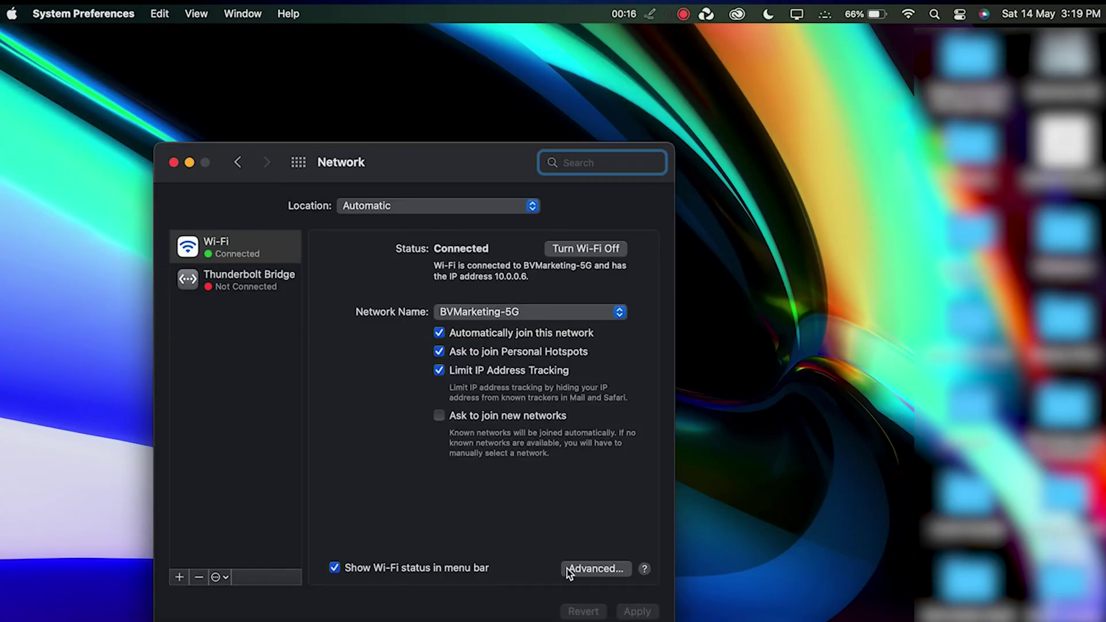
{"action": "left_click", "coordinate": [594, 569]}
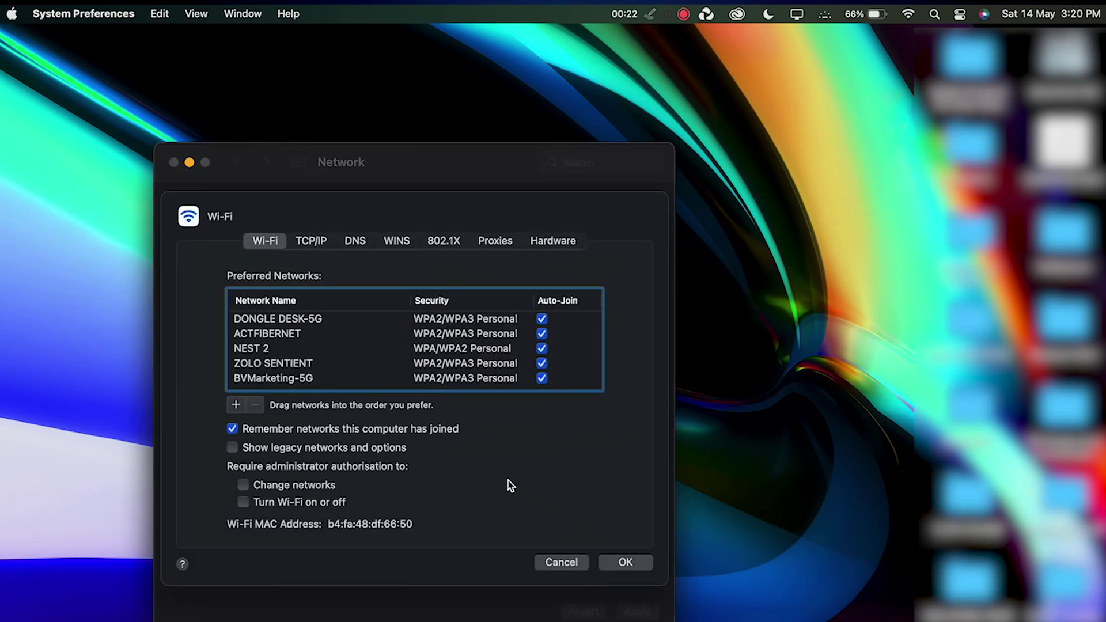
{"action": "left_click", "coordinate": [317, 247]}
{"action": "left_click", "coordinate": [572, 300]}
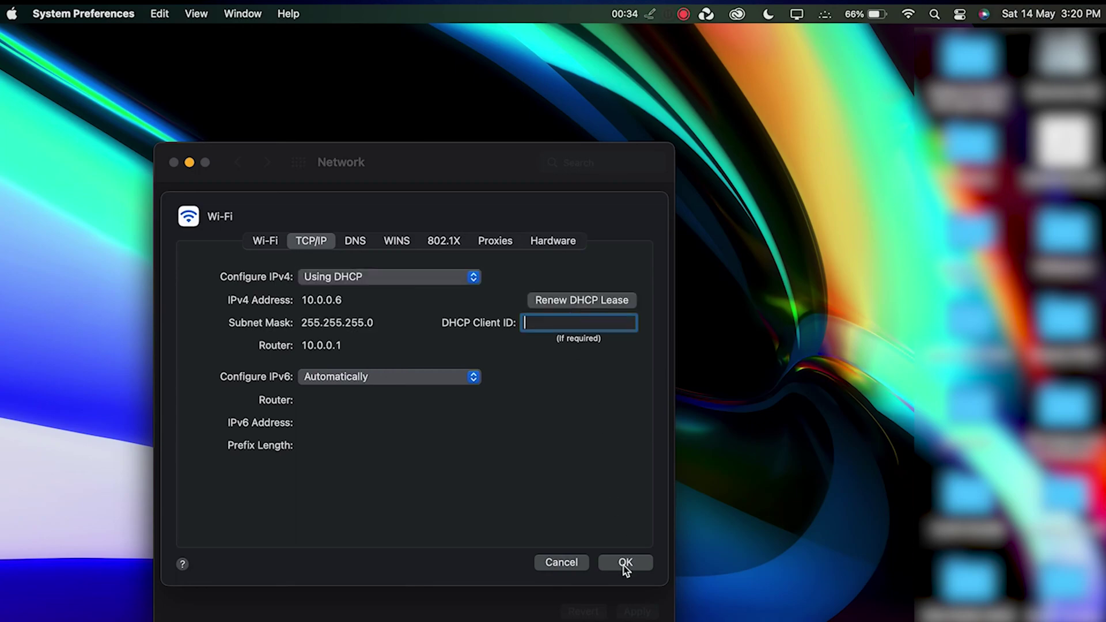
{"action": "left_click", "coordinate": [625, 562]}
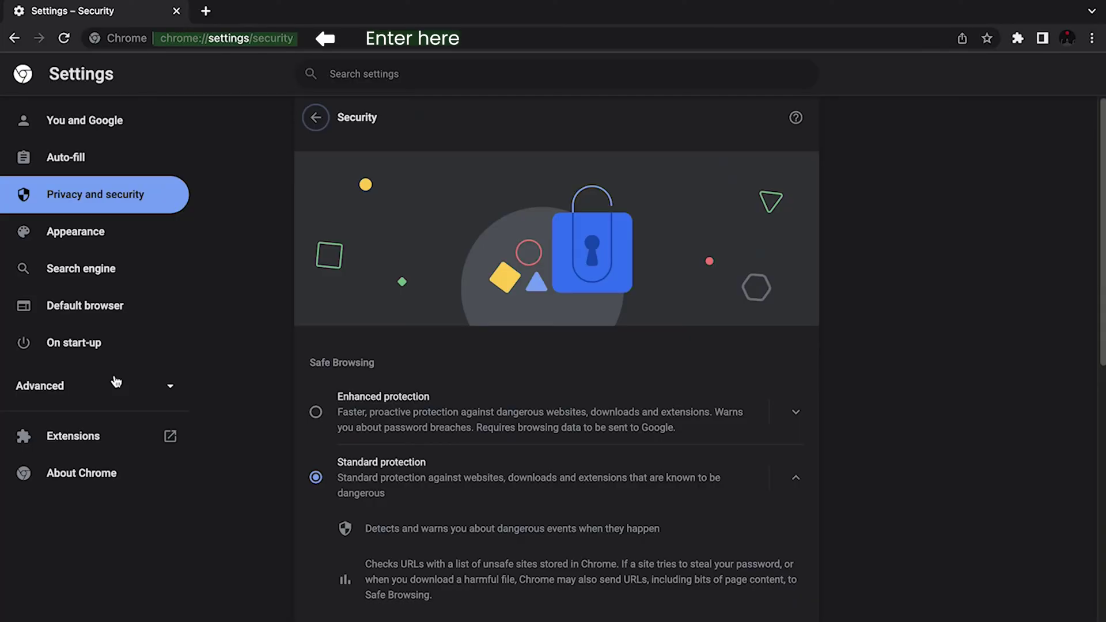
Set Chrome's Use secure DNS provider to Google (Public DNS)
{"action": "scroll", "coordinate": [455, 455], "scroll_direction": "down", "scroll_amount": 9}
{"action": "scroll", "coordinate": [455, 454], "scroll_direction": "down", "scroll_amount": 2}
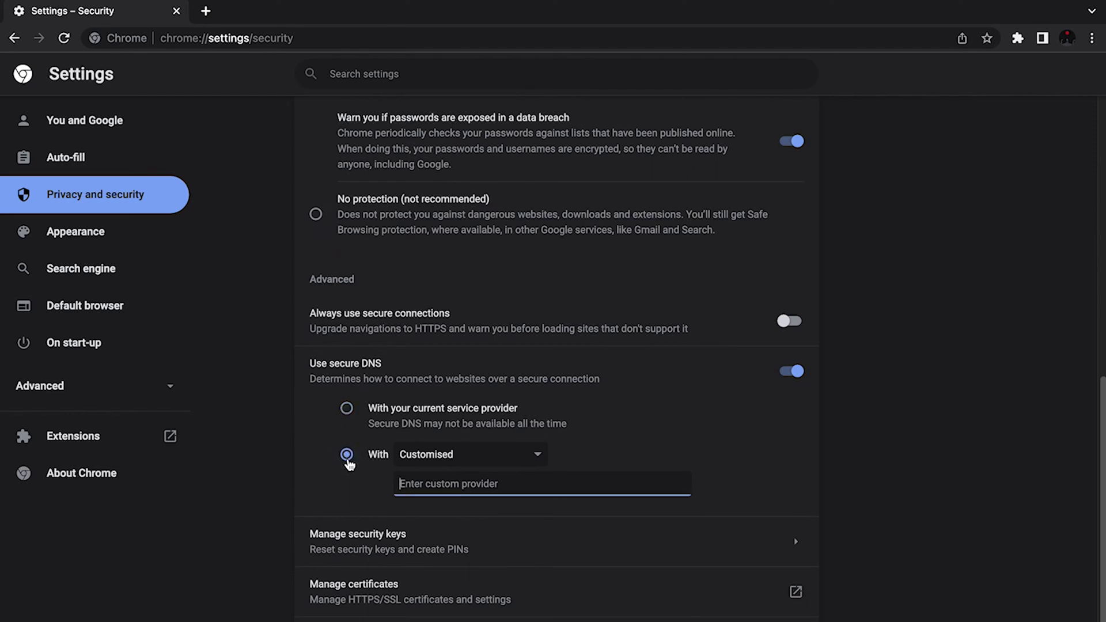
{"action": "left_click", "coordinate": [536, 458]}
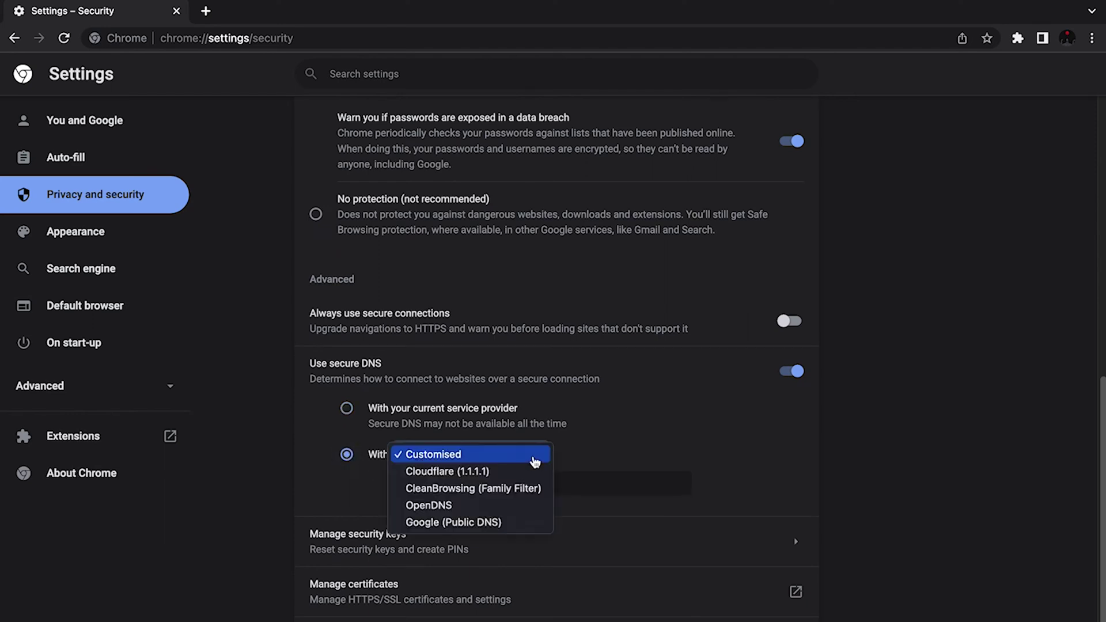
{"action": "left_click", "coordinate": [486, 522]}
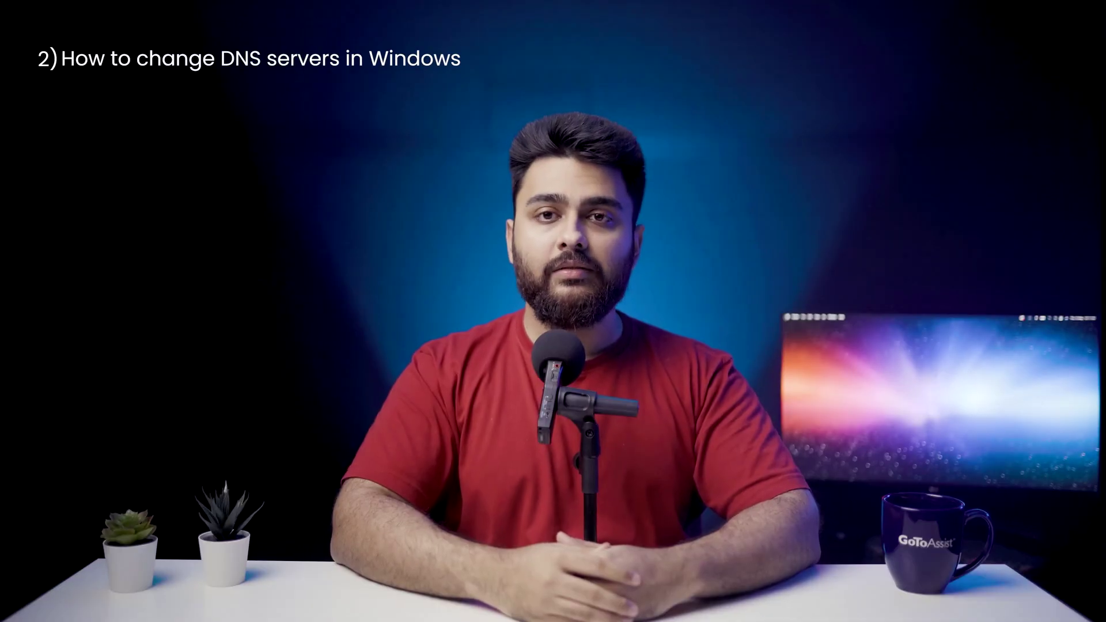
Go from Control Panel through Network and Sharing Center to the Wi-Fi adapter's Properties dialog
{"action": "left_click", "coordinate": [111, 612]}
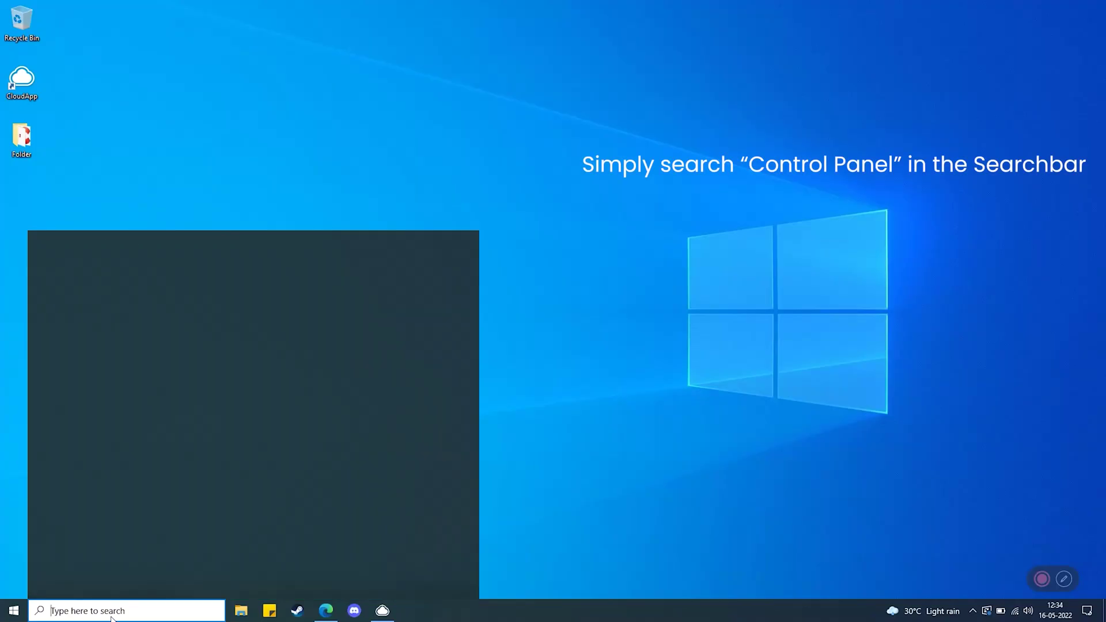
{"action": "type", "text": "control panel"}
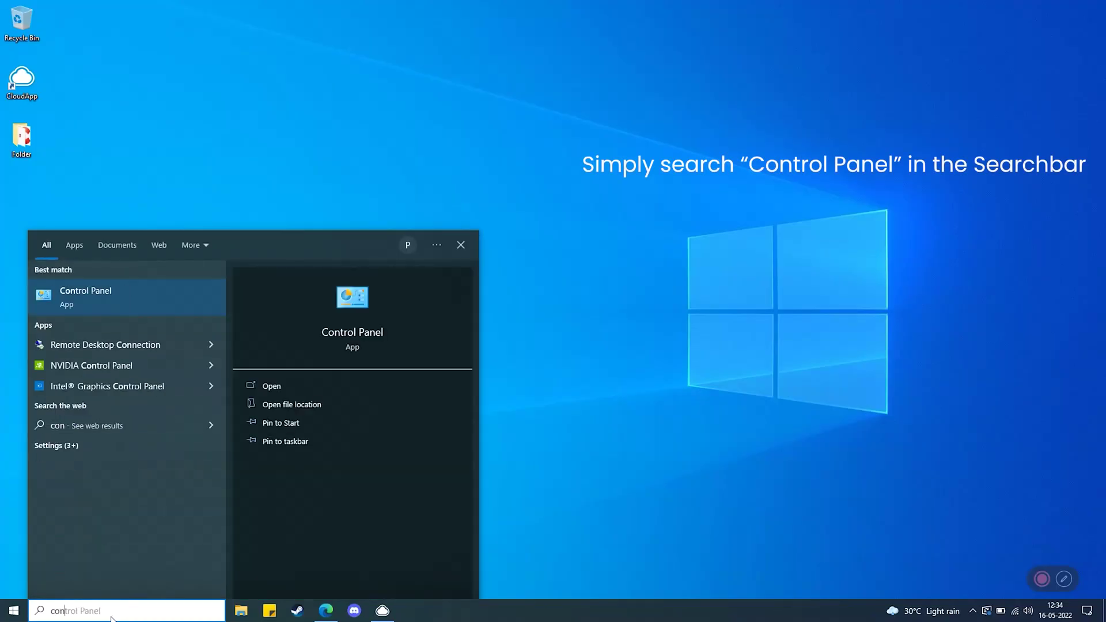
{"action": "key", "text": "Return"}
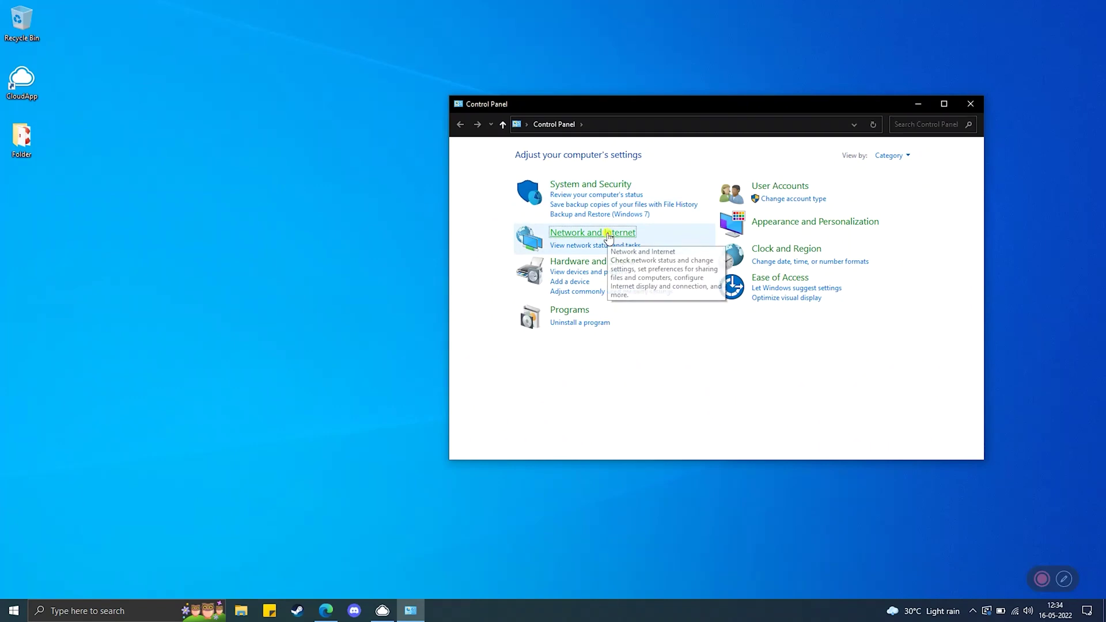
{"action": "left_click", "coordinate": [570, 233]}
{"action": "left_click", "coordinate": [642, 155]}
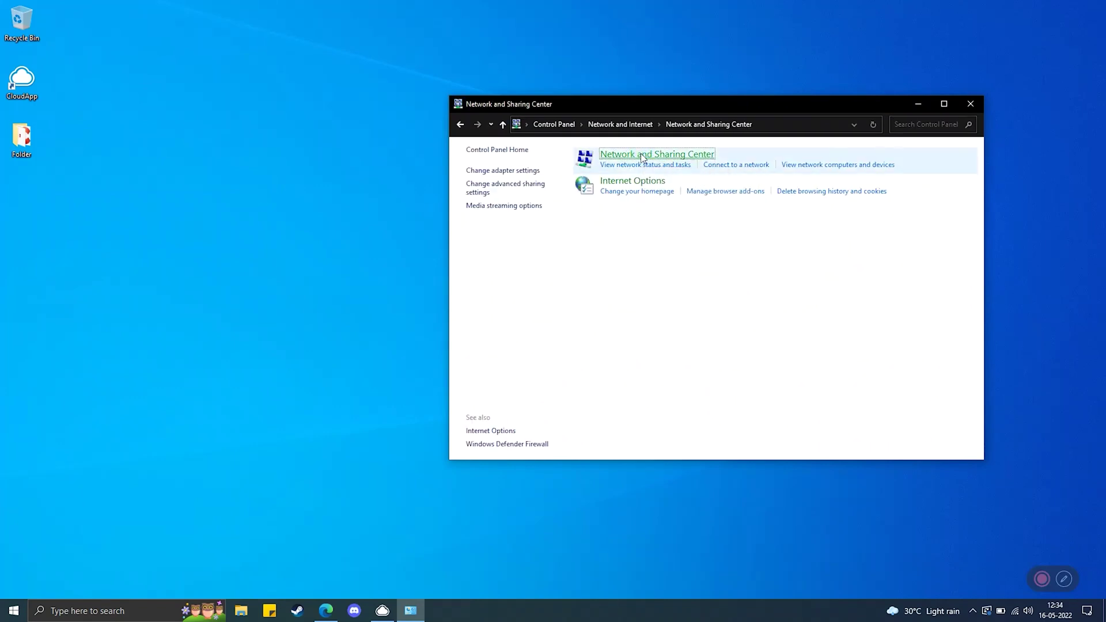
{"action": "left_click", "coordinate": [526, 171]}
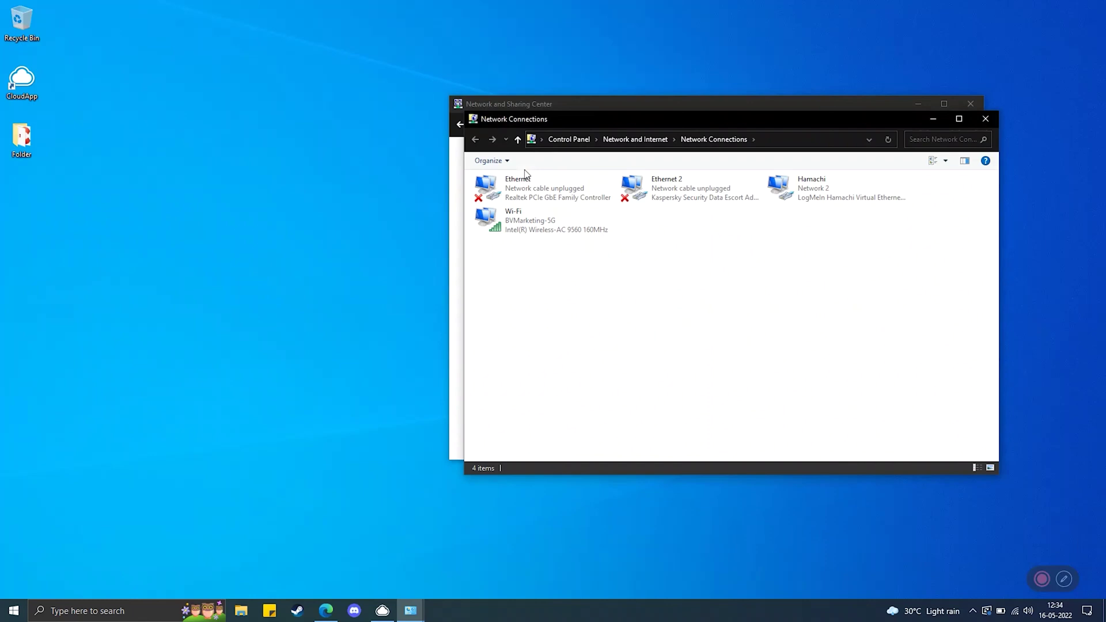
{"action": "double_click", "coordinate": [587, 226]}
{"action": "left_click", "coordinate": [484, 401]}
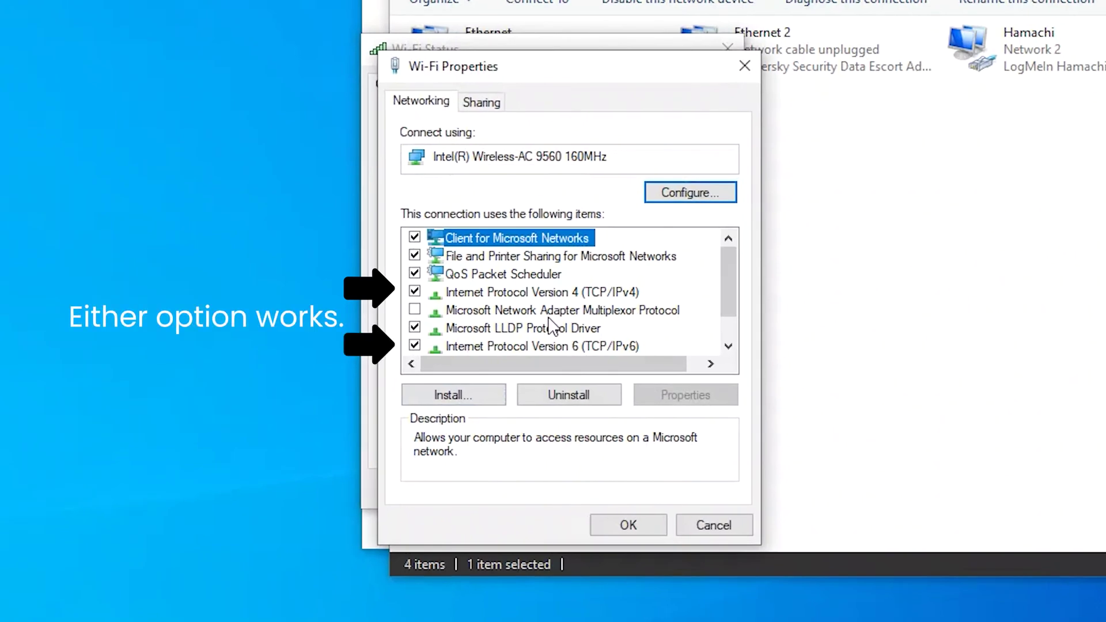
Enter DNS 8.8.8.8/8.8.4.4 for IPv4 and 2001:4860:4860::8888/::8844 for IPv6, then save
{"action": "left_click", "coordinate": [541, 292]}
{"action": "left_click", "coordinate": [688, 396]}
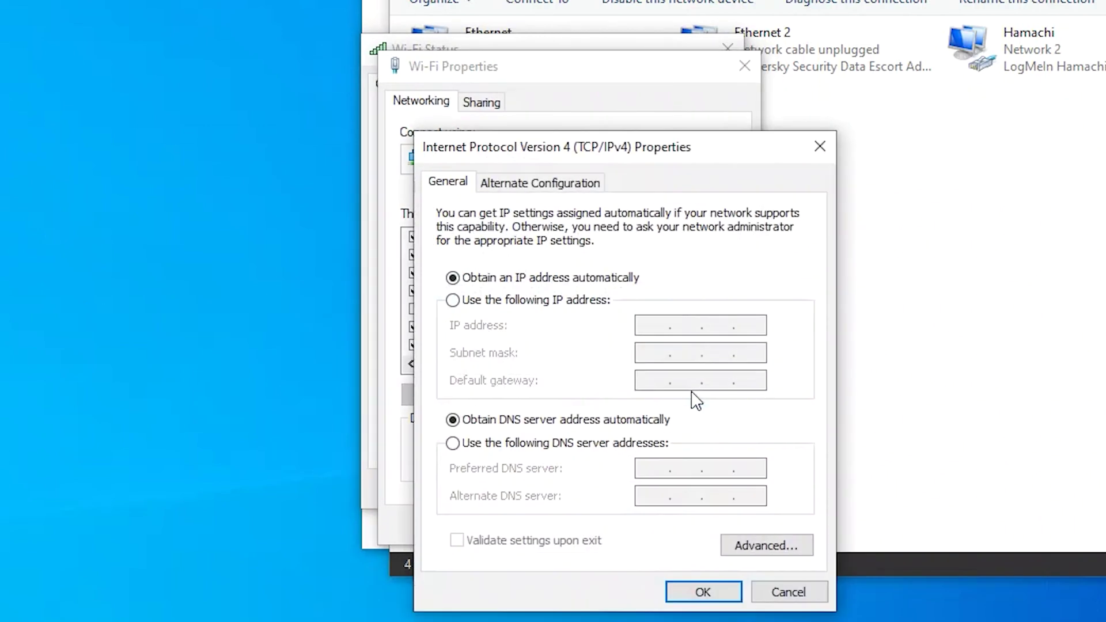
{"action": "left_click", "coordinate": [618, 451]}
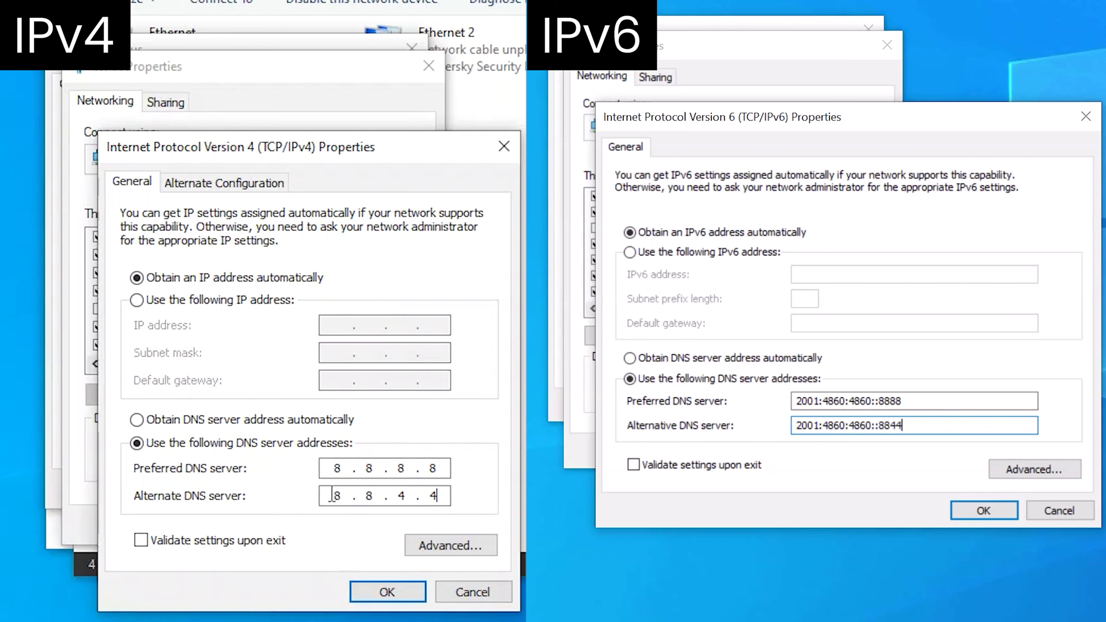
{"action": "left_click", "coordinate": [386, 592]}
{"action": "left_click", "coordinate": [983, 510]}
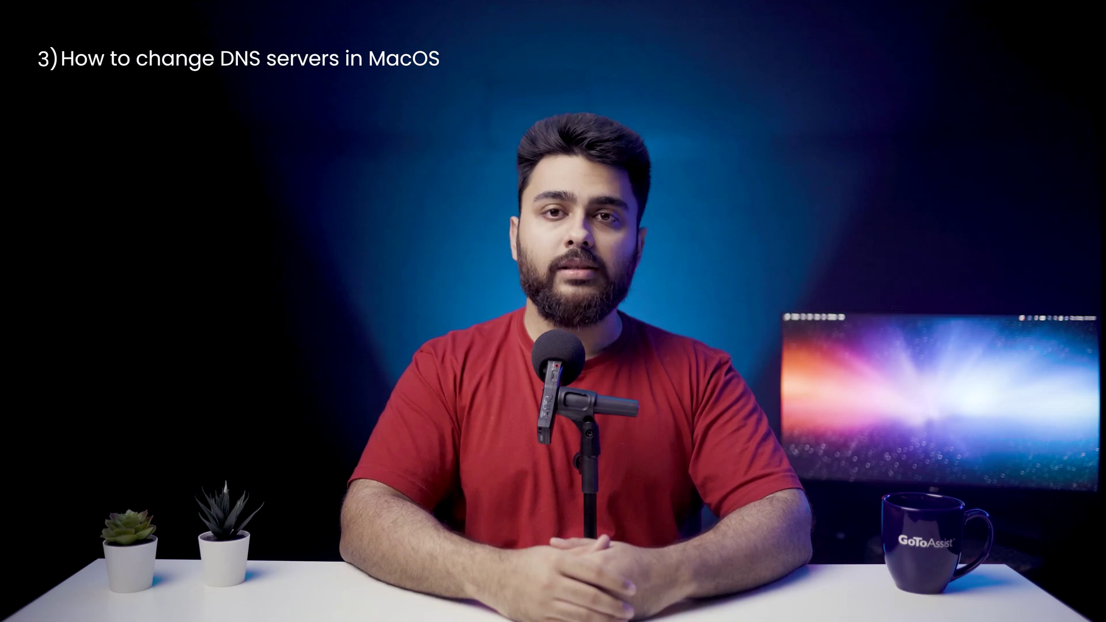
In the Wi-Fi advanced DNS settings, add 8.8.8.8 and start a second server entry
{"action": "left_click", "coordinate": [33, 65]}
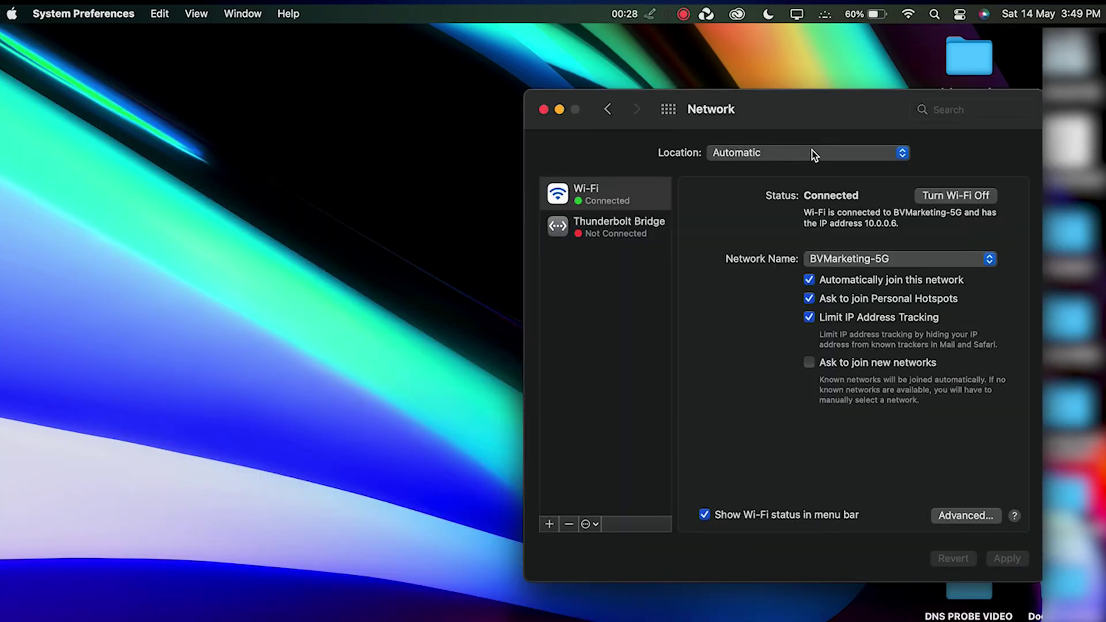
{"action": "left_click", "coordinate": [945, 520]}
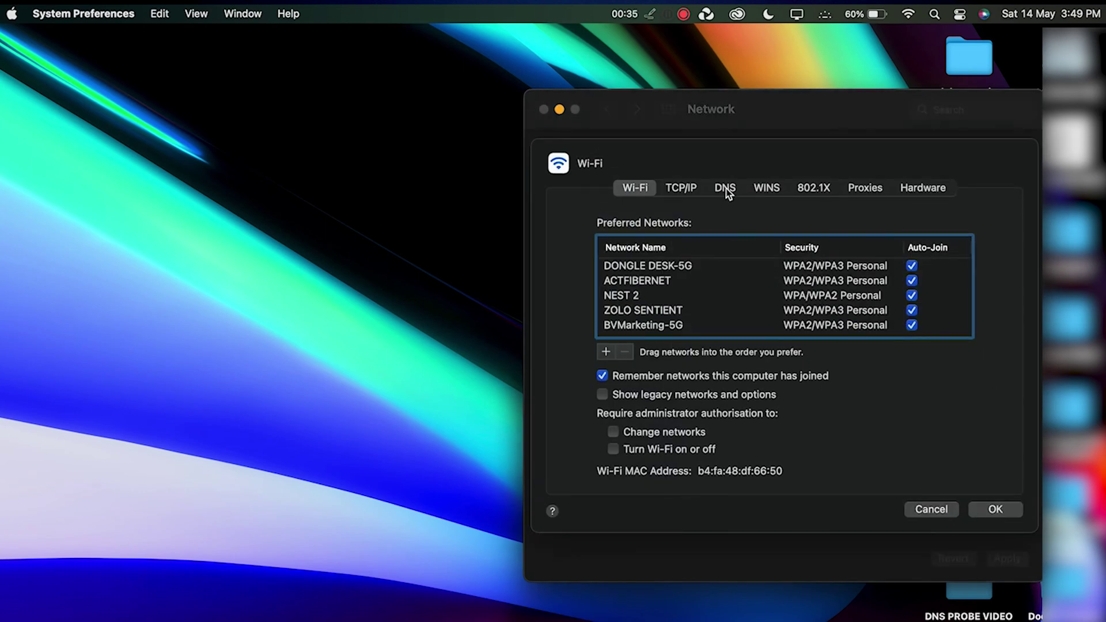
{"action": "left_click", "coordinate": [725, 189]}
{"action": "left_click", "coordinate": [575, 469]}
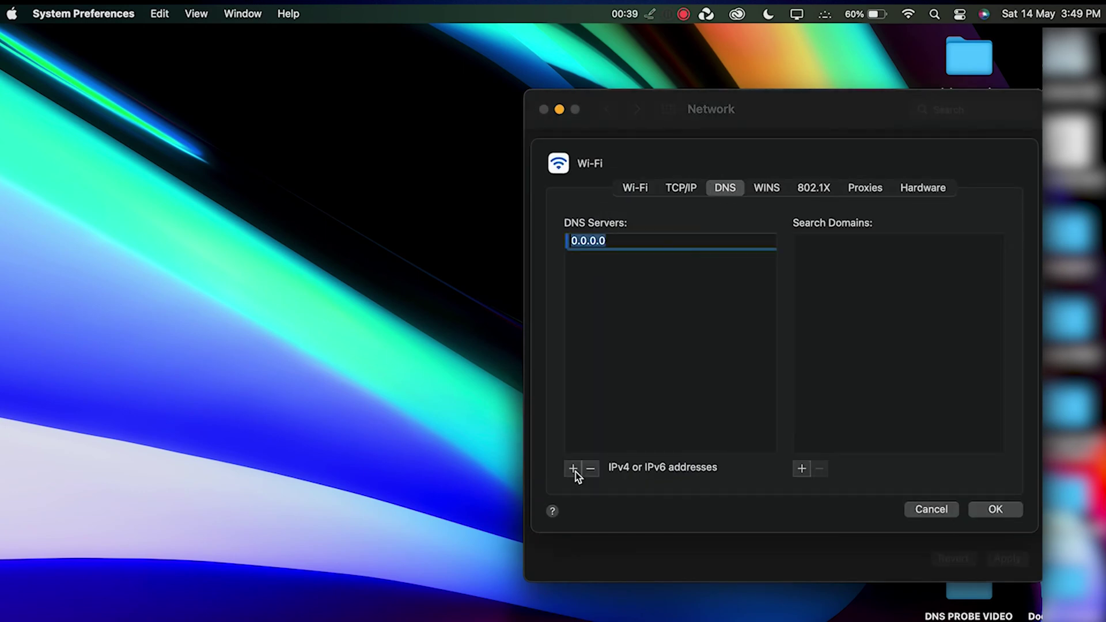
{"action": "type", "text": "8.8.8.8"}
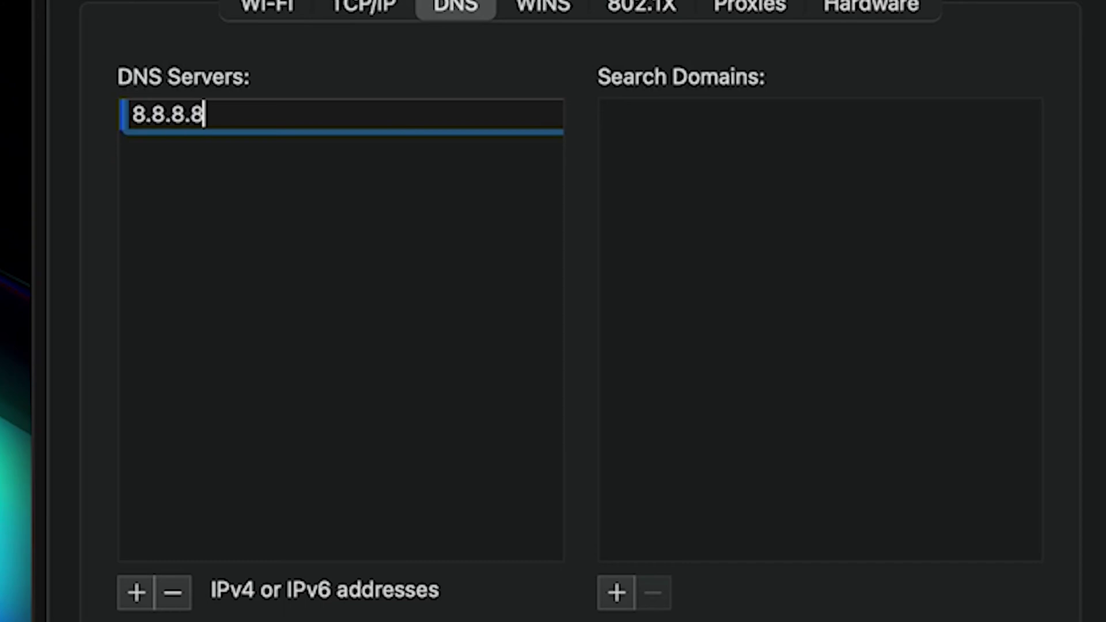
{"action": "left_click", "coordinate": [138, 597]}
{"action": "type", "text": "8"}
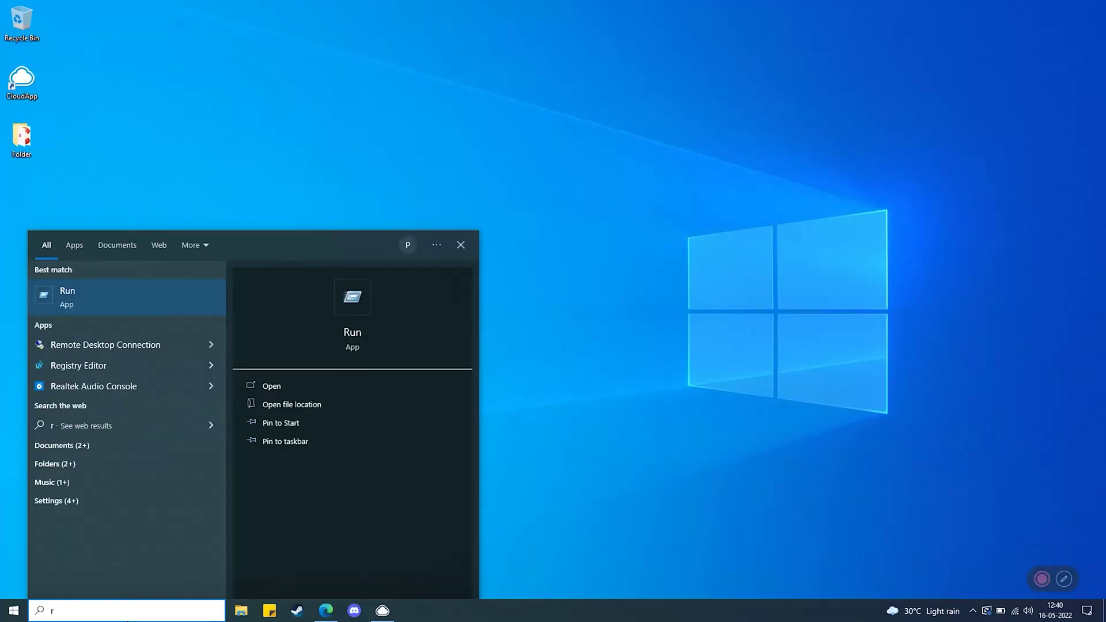
Launch services.msc via Run and right-click DNS Client to show its restart options
{"action": "key", "text": "super+r"}
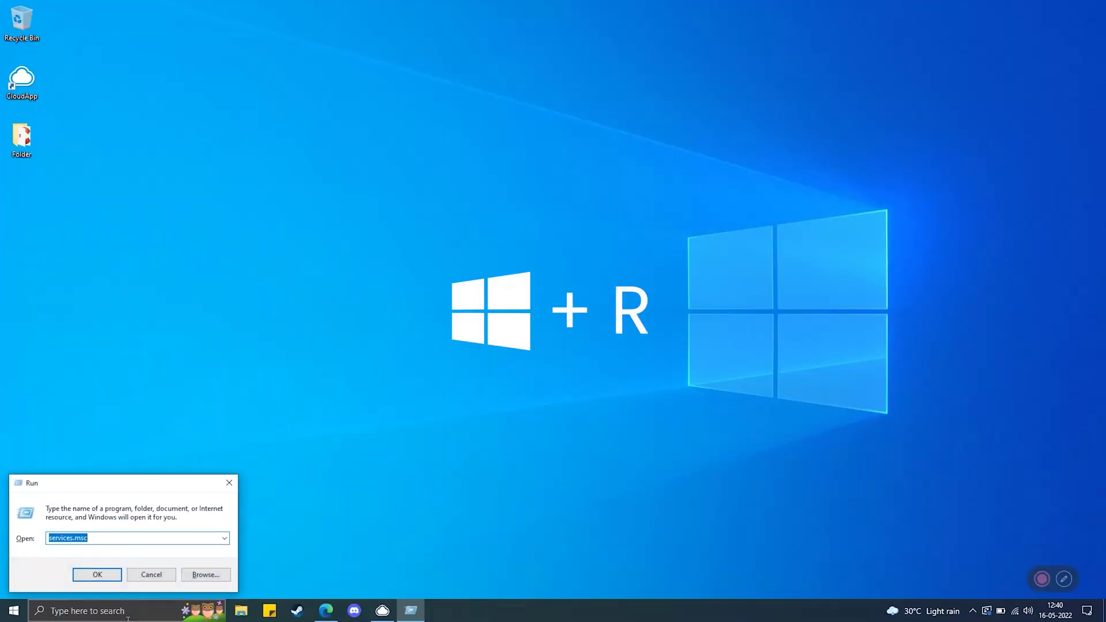
{"action": "key", "text": "Return"}
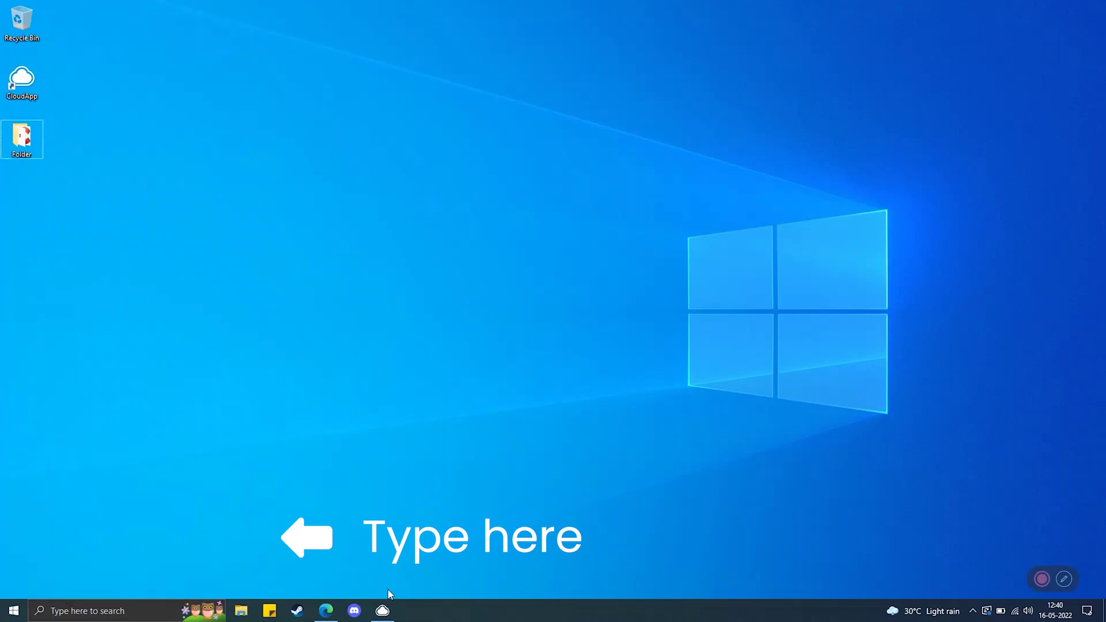
{"action": "scroll", "coordinate": [345, 346], "scroll_direction": "down", "scroll_amount": 13}
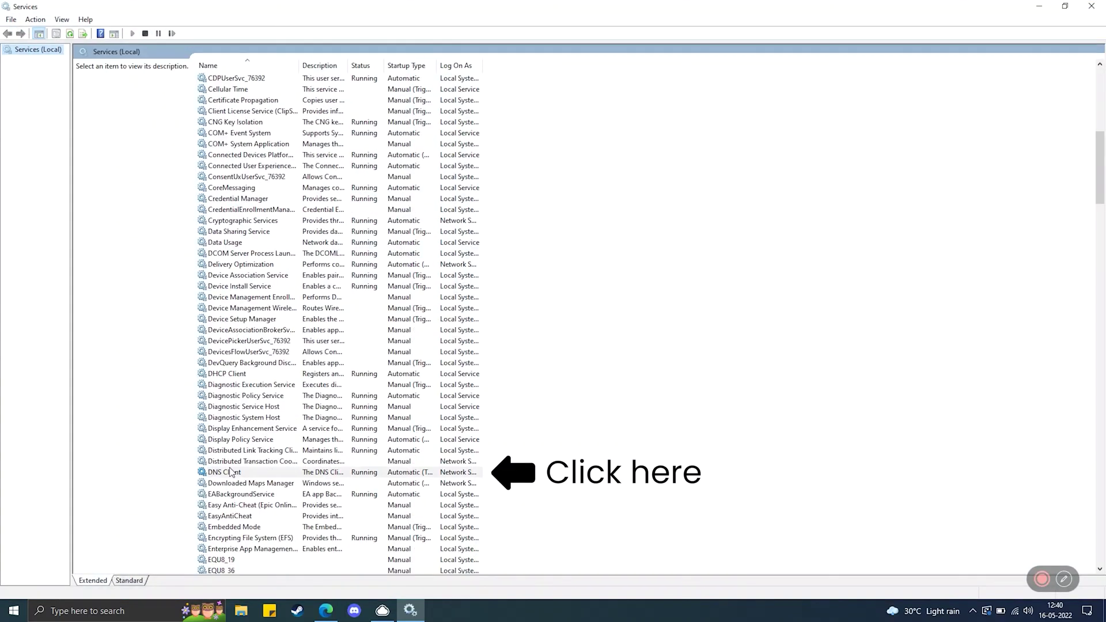
{"action": "left_click", "coordinate": [225, 472]}
{"action": "right_click", "coordinate": [245, 471]}
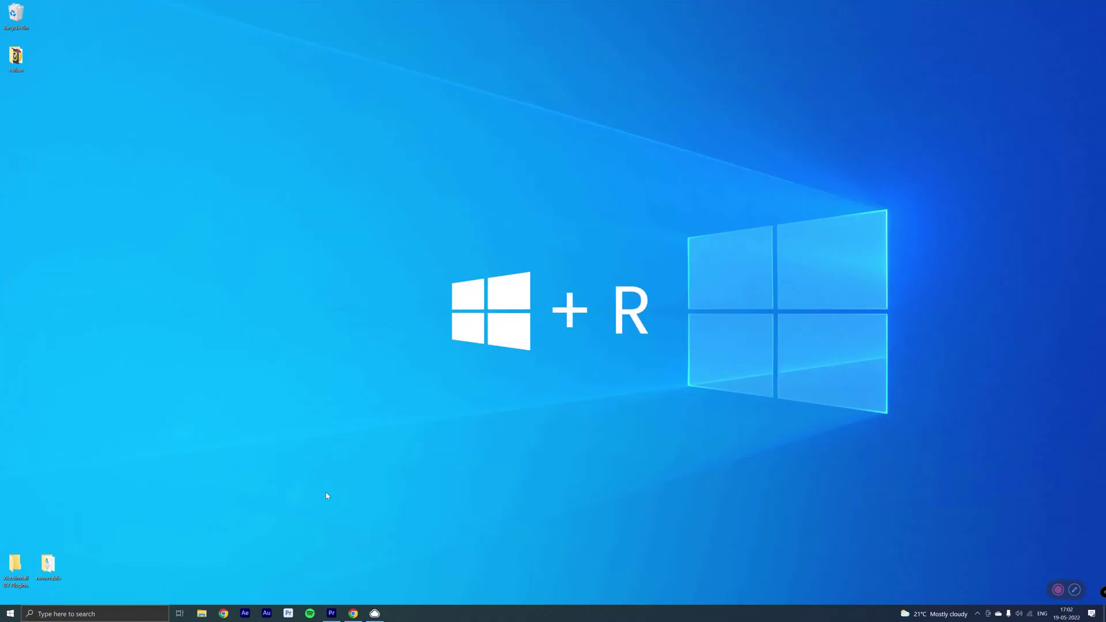
Run 'net stop dnscache' in an administrator Command Prompt; it reports an error
{"action": "key", "text": "super+r"}
{"action": "type", "text": "cm"}
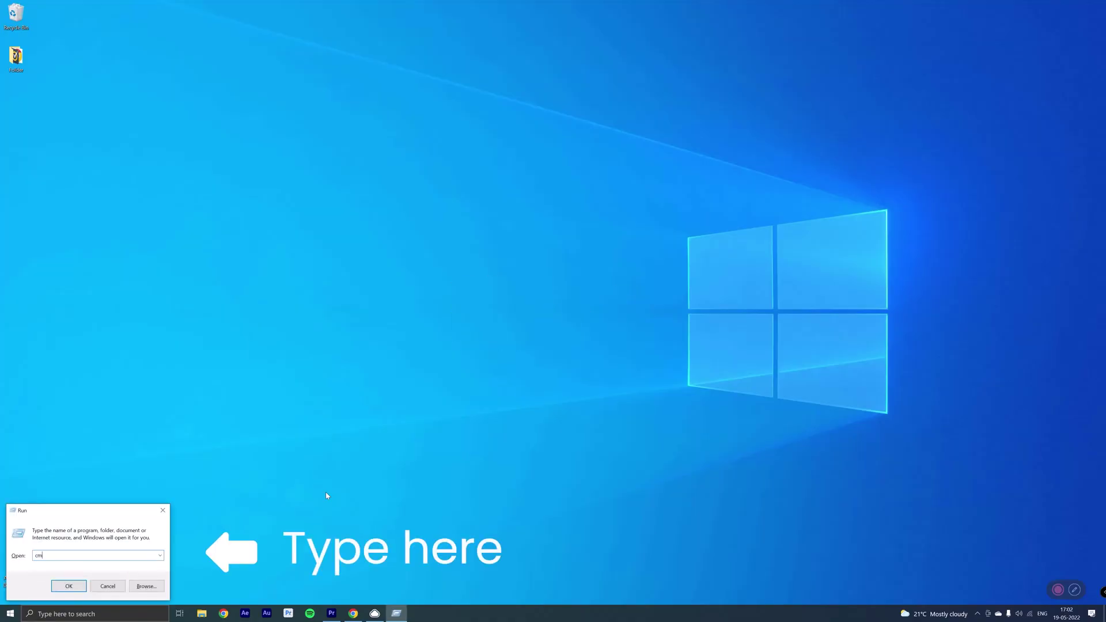
{"action": "type", "text": "d"}
{"action": "key", "text": "ctrl+shift+Return"}
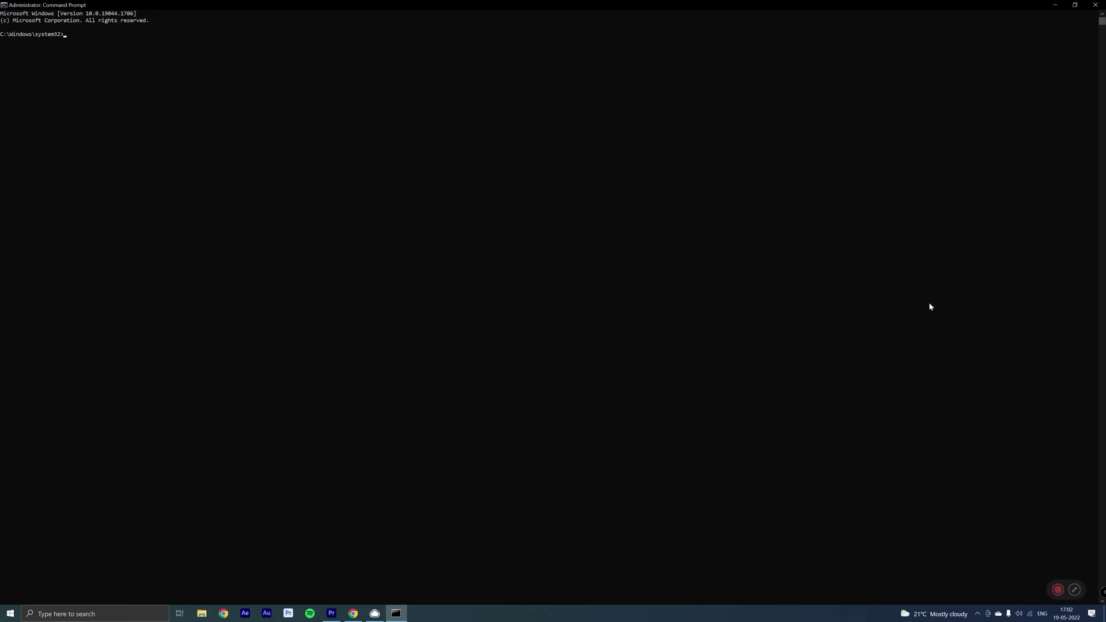
{"action": "type", "text": "net stop dnscache"}
{"action": "key", "text": "Return"}
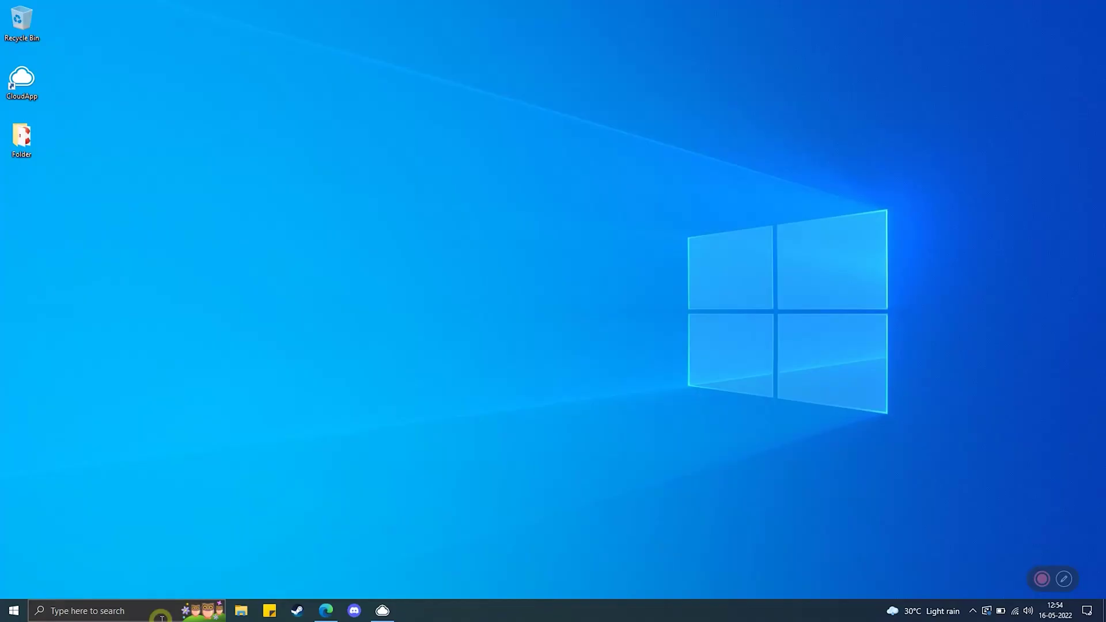
Open C:\Windows\System32\drivers\etc\hosts in Notepad, with All Files shown in the open dialog
{"action": "left_click", "coordinate": [161, 620]}
{"action": "type", "text": "note"}
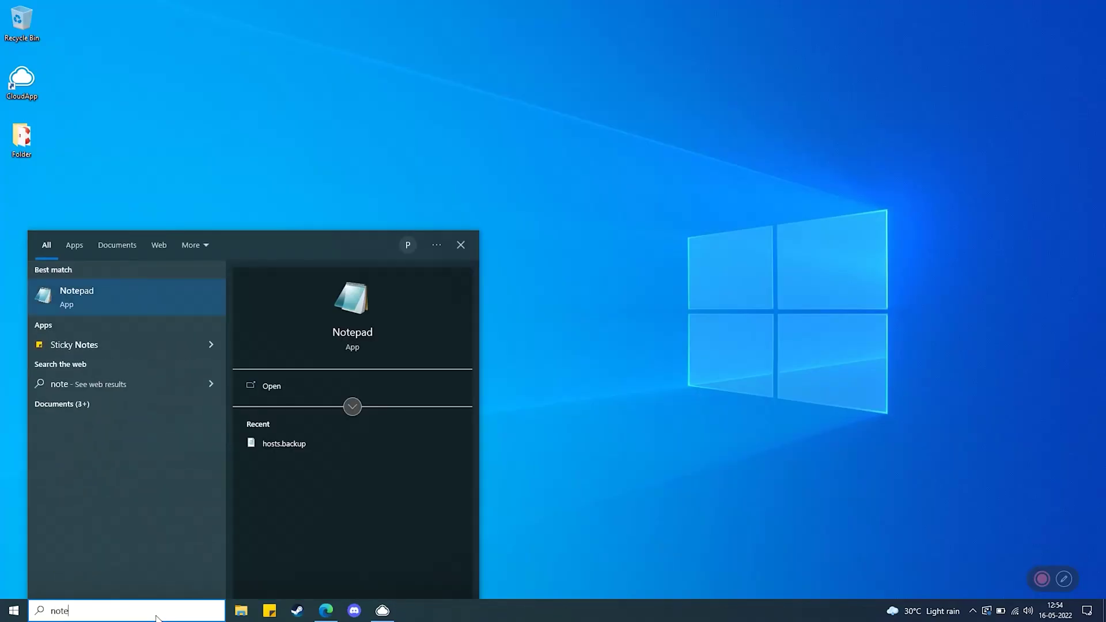
{"action": "right_click", "coordinate": [149, 293]}
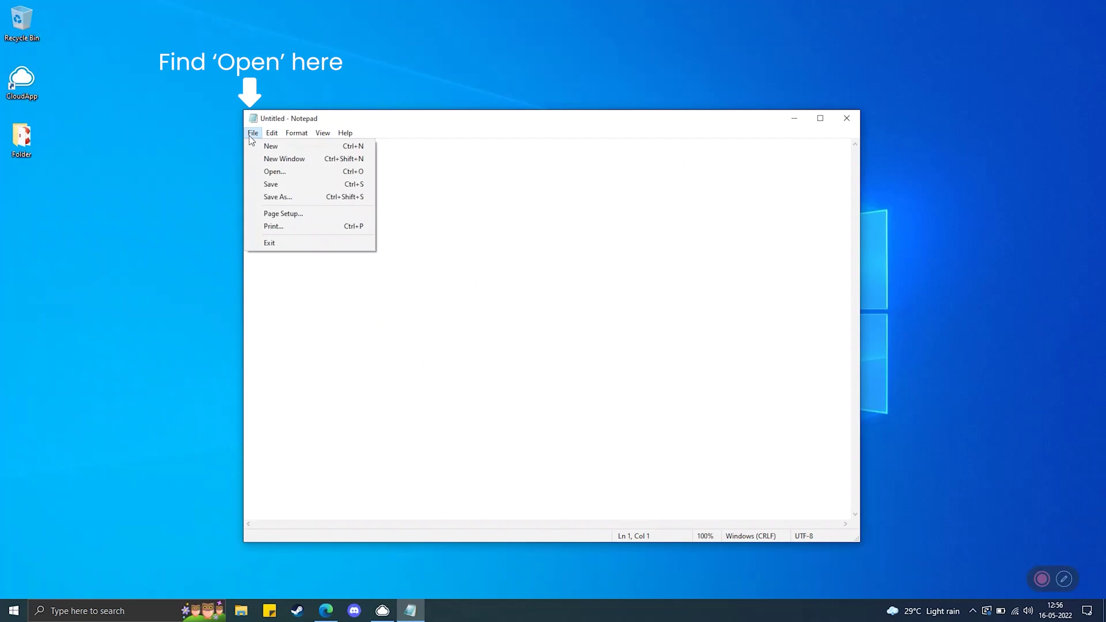
{"action": "left_click", "coordinate": [269, 172]}
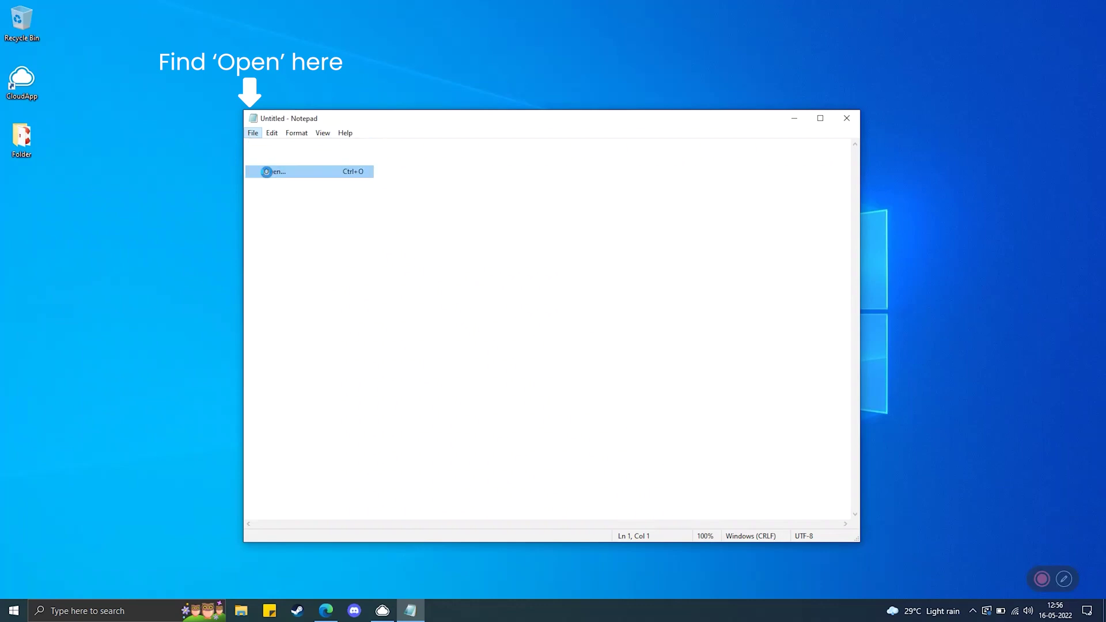
{"action": "left_click", "coordinate": [727, 413]}
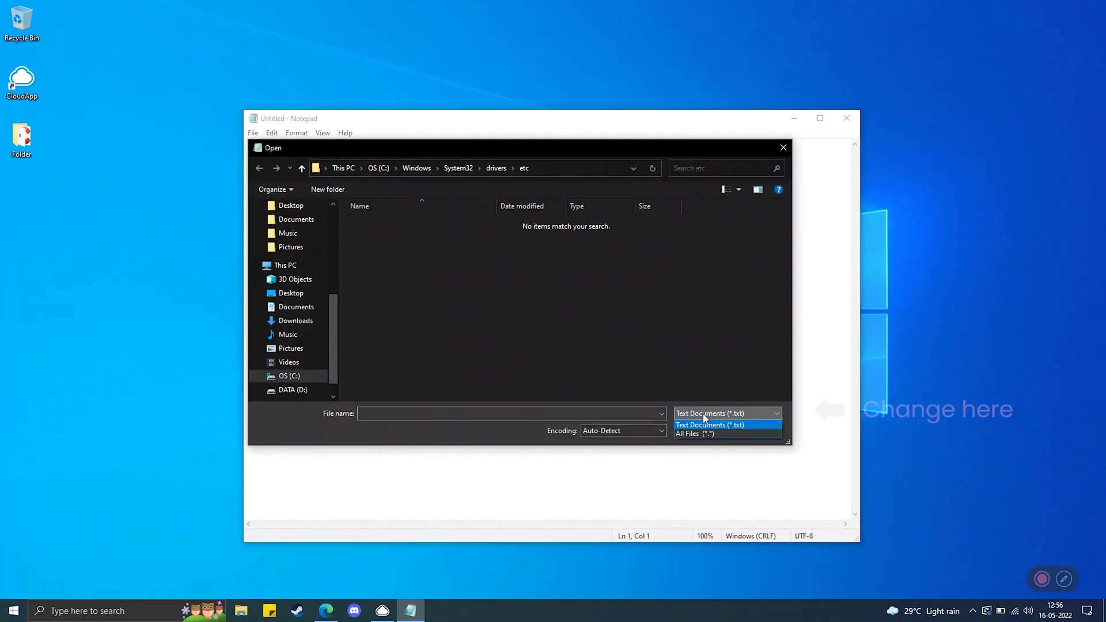
{"action": "left_click", "coordinate": [704, 435]}
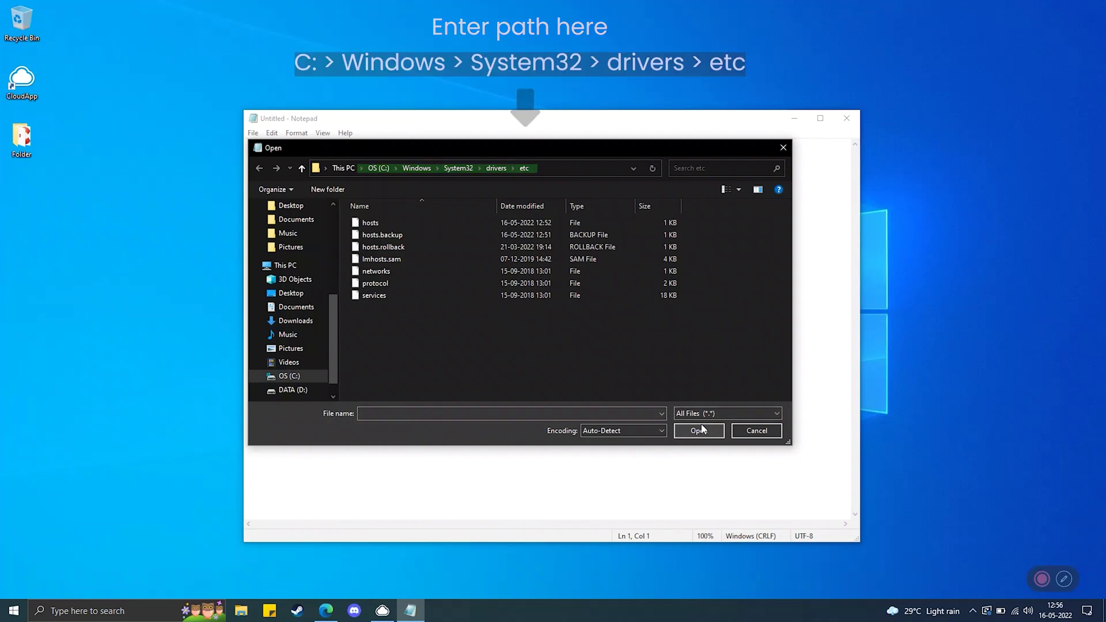
{"action": "left_click", "coordinate": [550, 222]}
{"action": "left_click", "coordinate": [698, 431]}
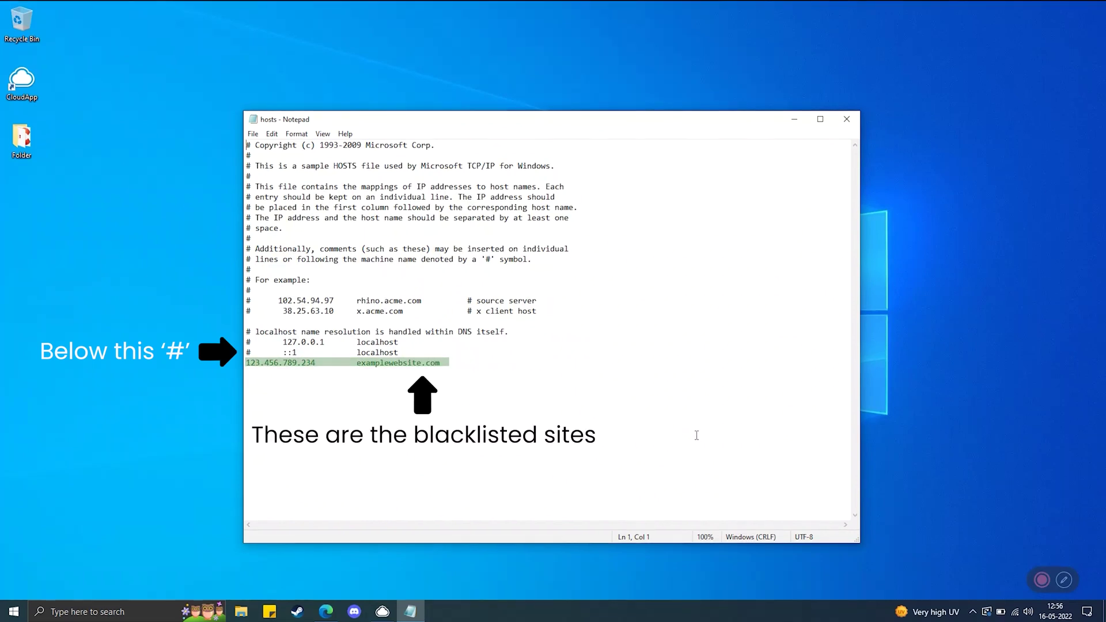
Delete the 123.456.789.234 examplewebsite.com line and close the hosts file
{"action": "left_click_drag", "start_coordinate": [442, 363], "coordinate": [235, 369]}
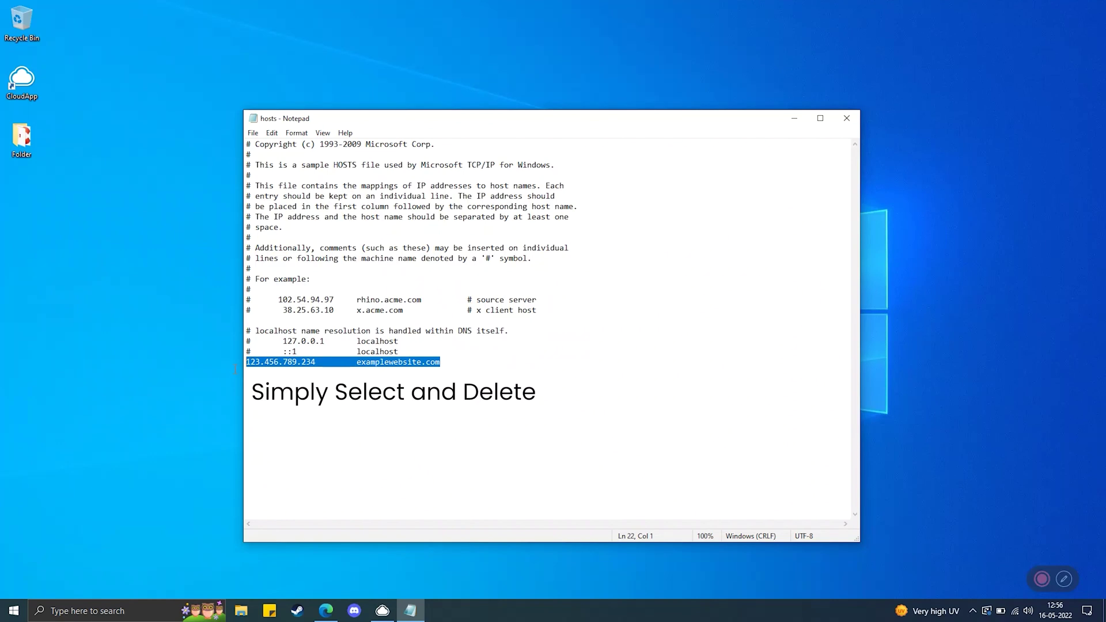
{"action": "key", "text": "Delete"}
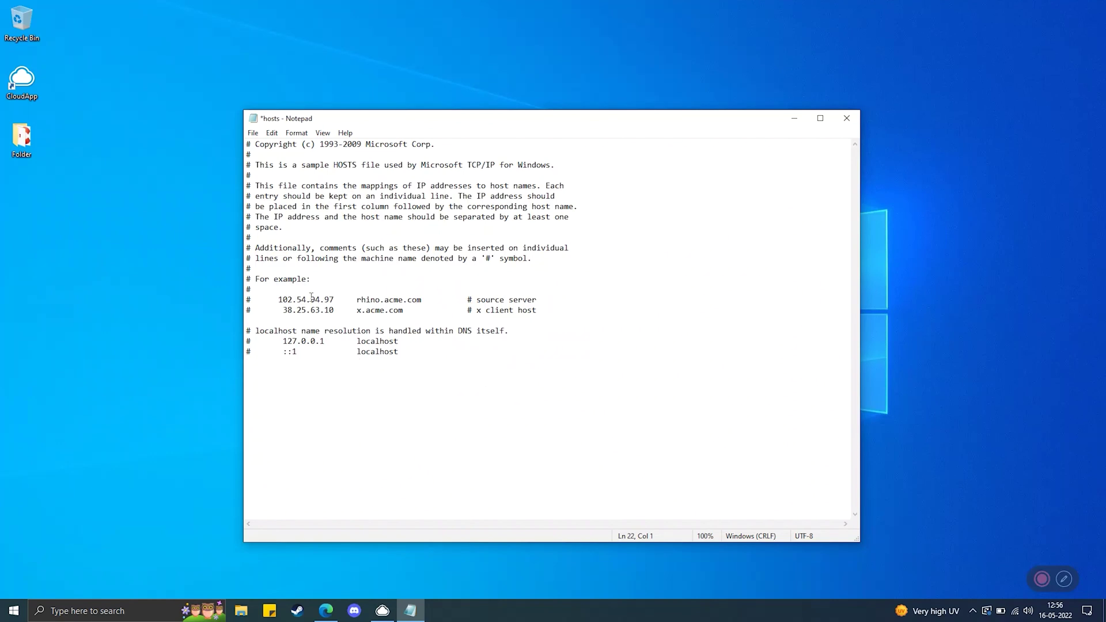
{"action": "left_click", "coordinate": [846, 118]}
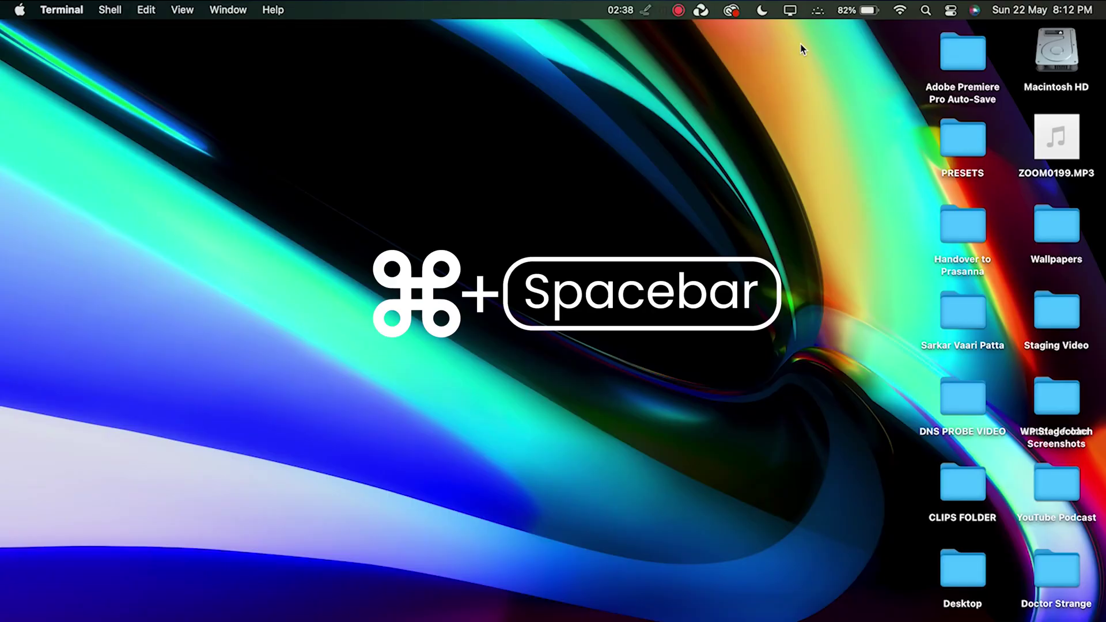
Edit /private/etc/hosts in nano with sudo, clear entries below ::1 localhost, then load chrome://flags
{"action": "key", "text": "super+space"}
{"action": "type", "text": "termi"}
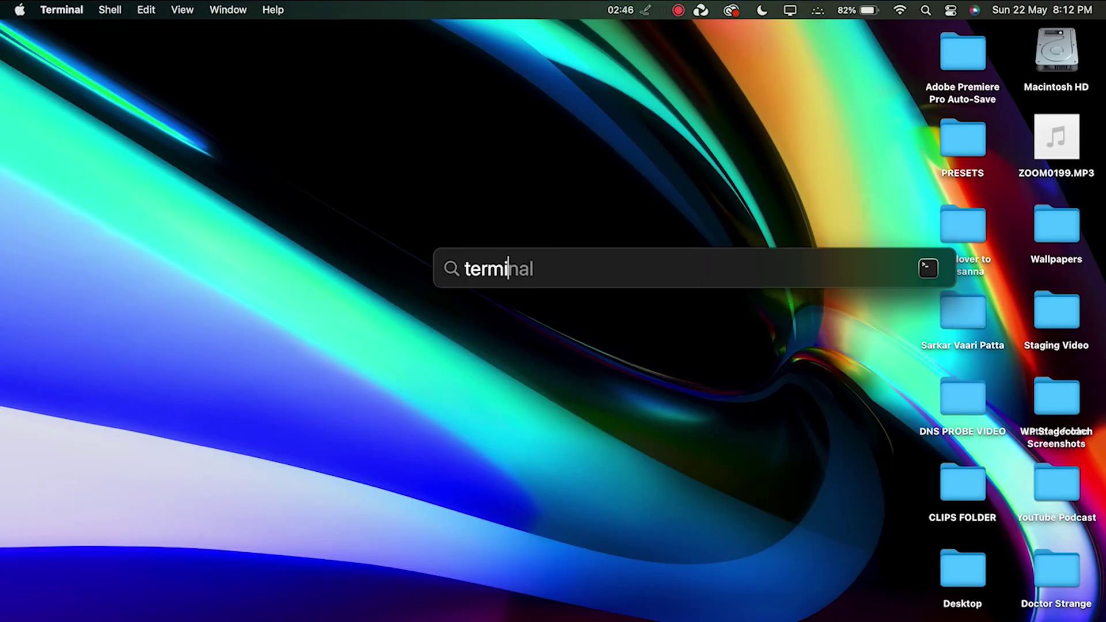
{"action": "type", "text": "nal"}
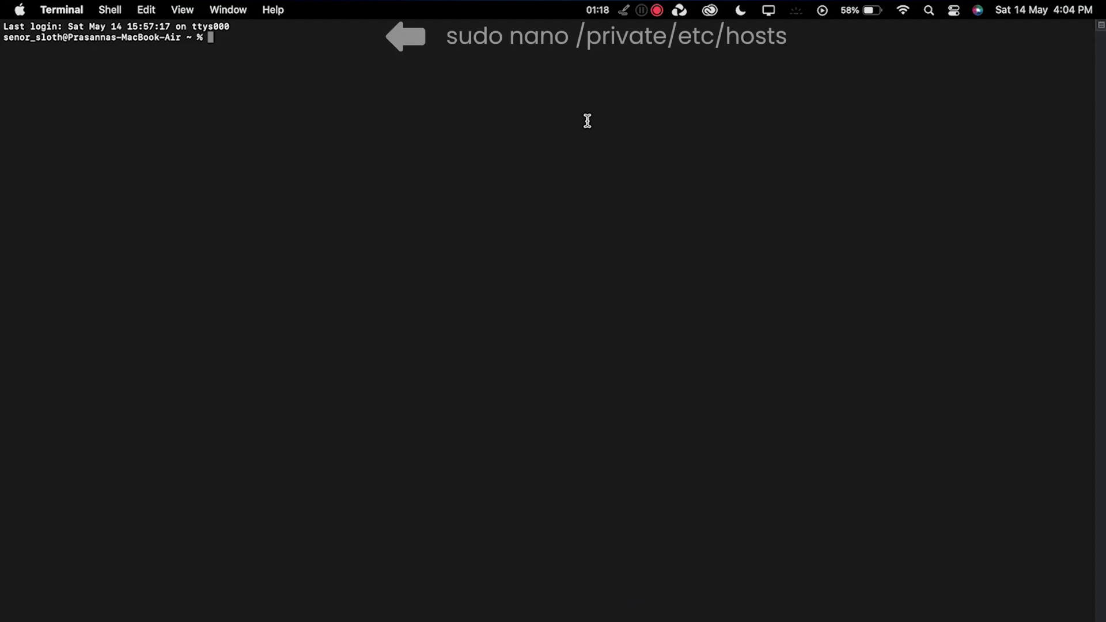
{"action": "type", "text": "sudo nano /private/etc/hosts"}
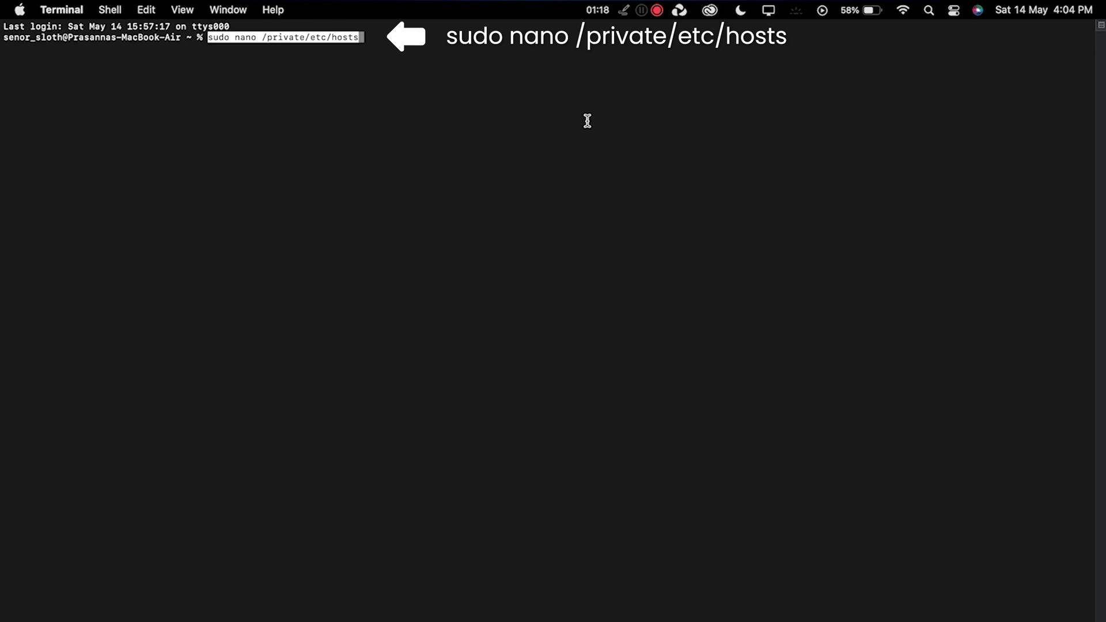
{"action": "key", "text": "Return"}
{"action": "key", "text": "Return"}
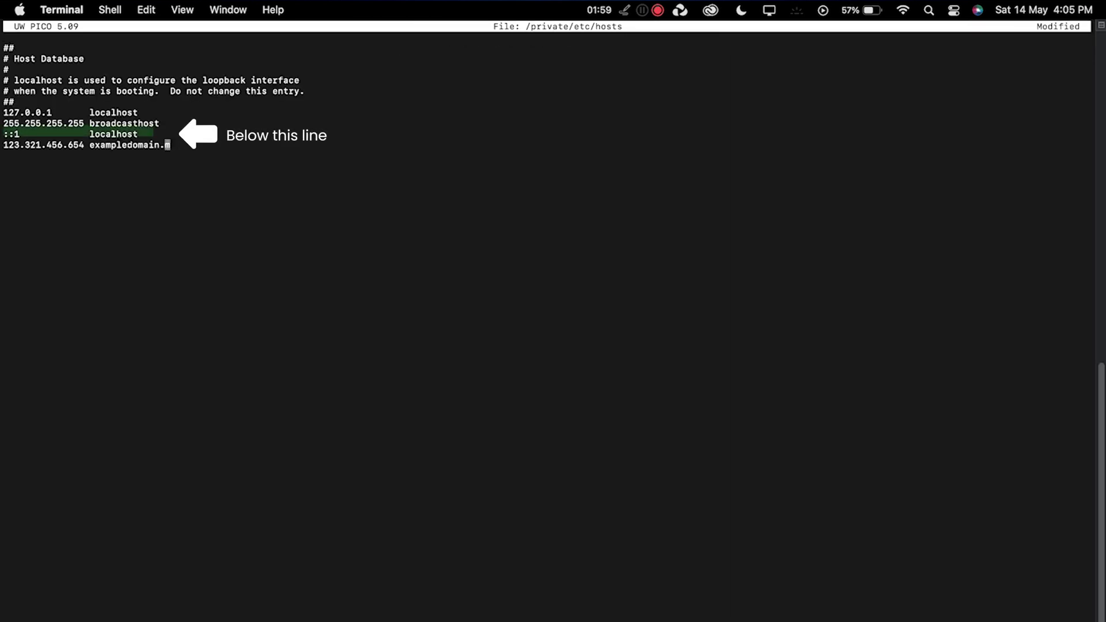
{"action": "key", "text": "BackSpace"}
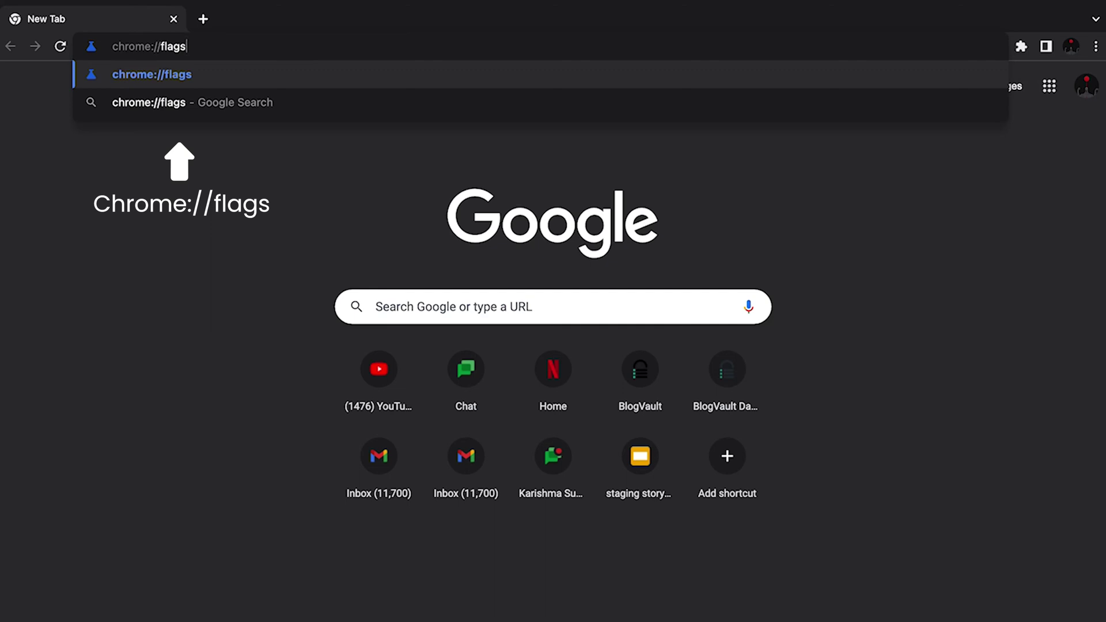
{"action": "key", "text": "Return"}
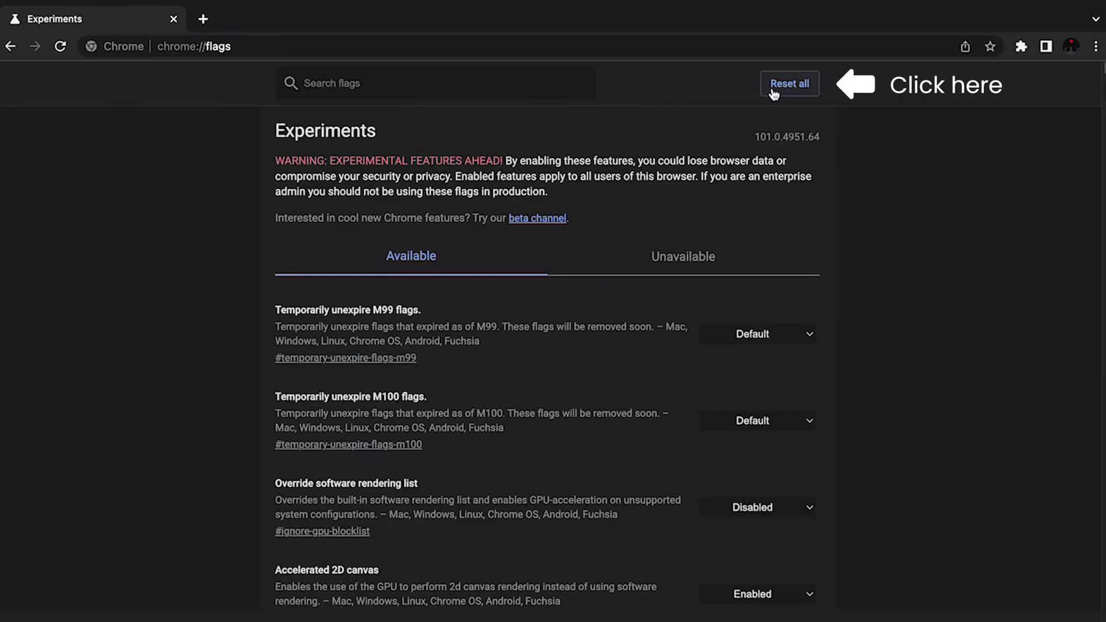